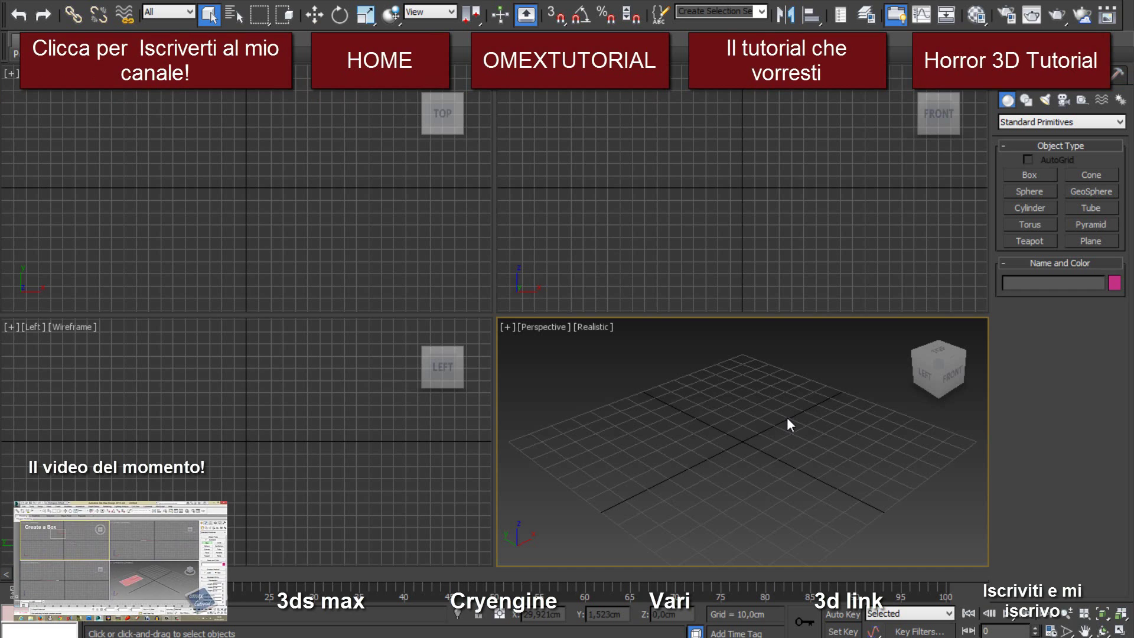
Activate the Perspective, Top and Left viewports and glance at the Left view's options
middle_click(291, 195)
middle_click(716, 204)
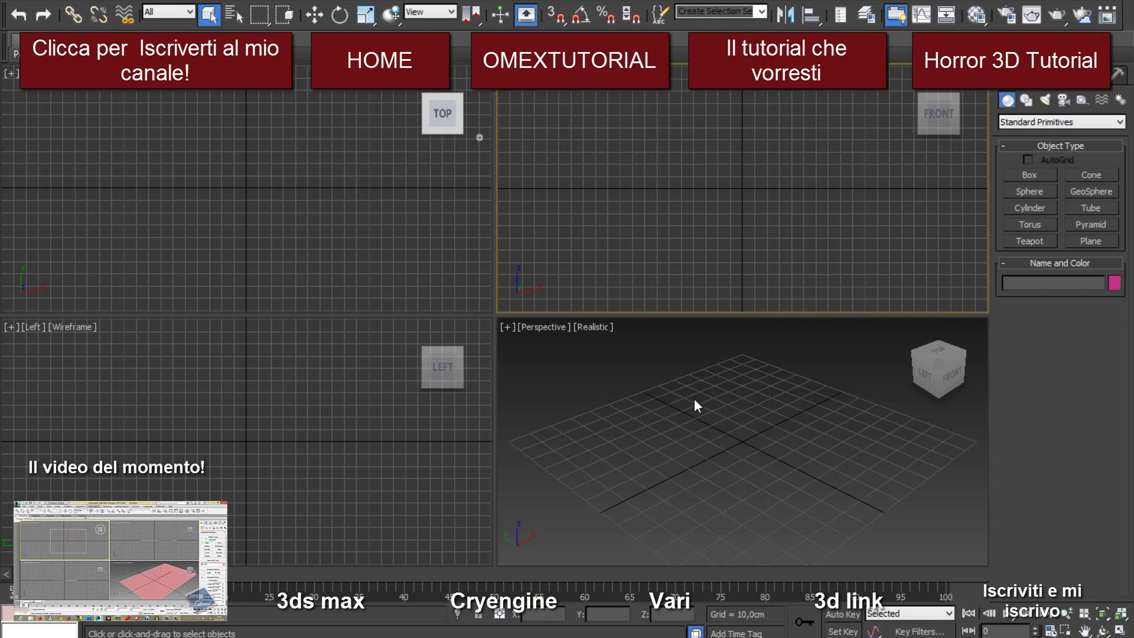
left_click(634, 396)
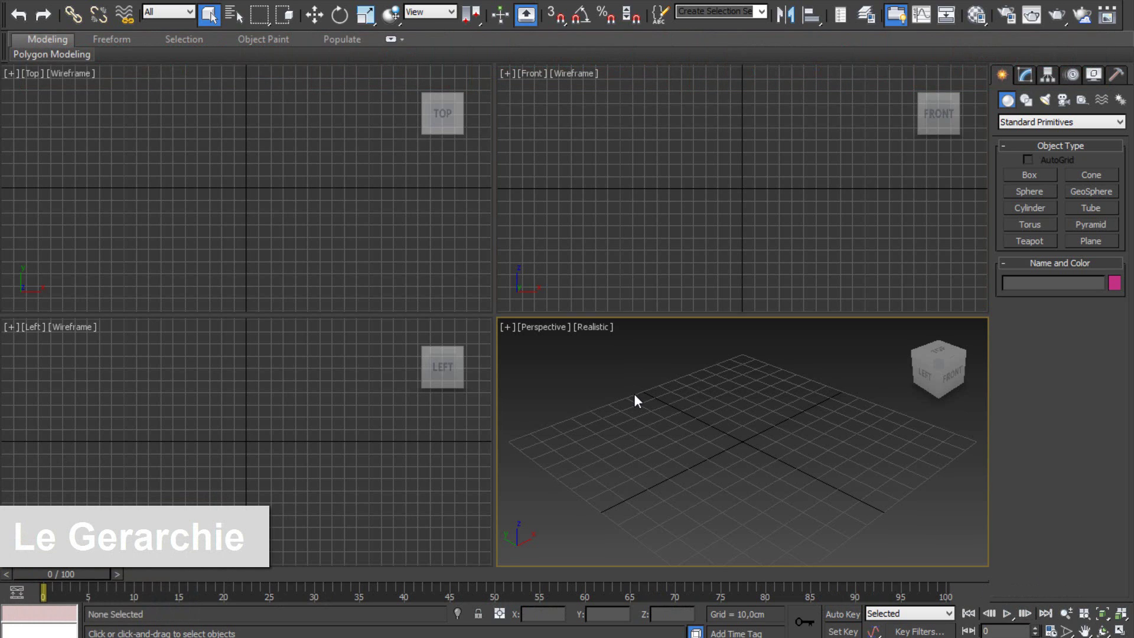
left_click(222, 151)
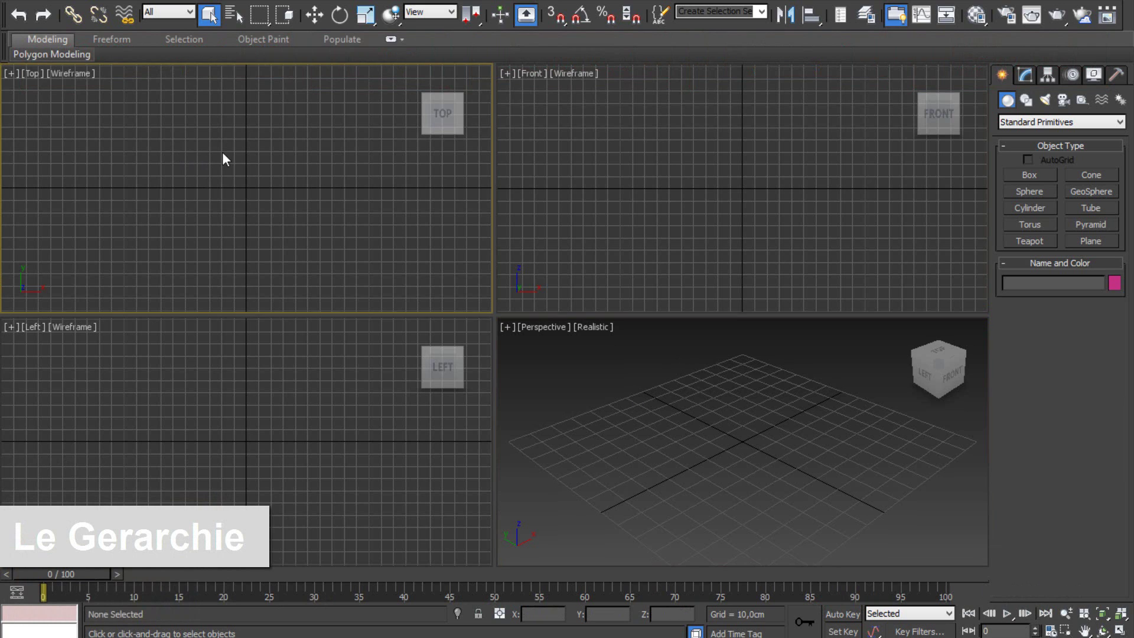
left_click(725, 203)
left_click(435, 367)
right_click(434, 366)
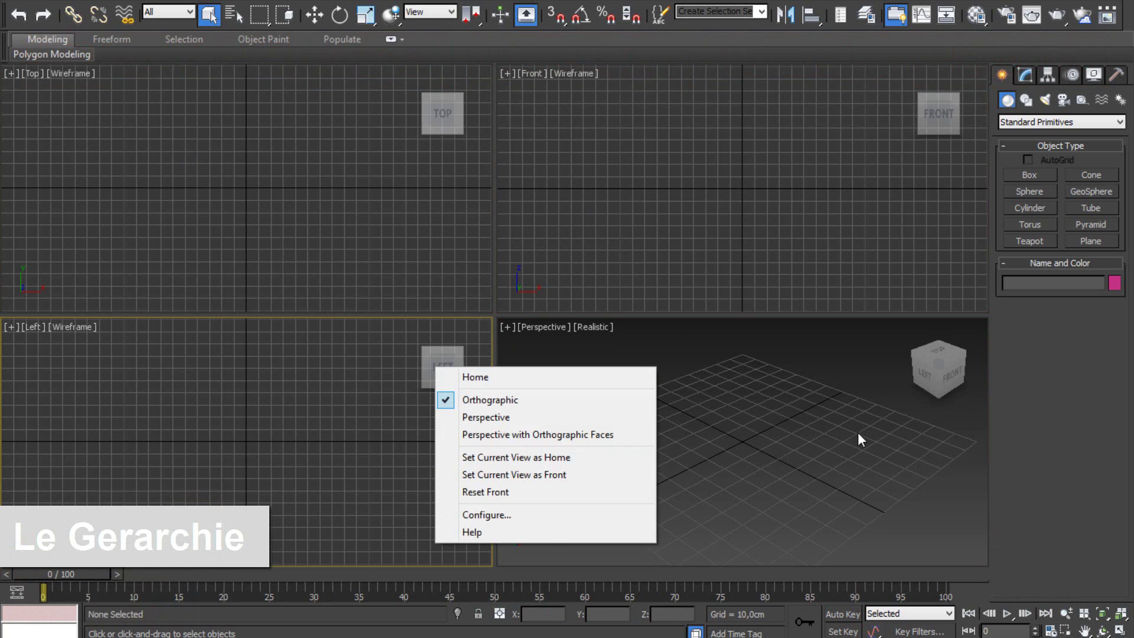
left_click(799, 425)
Cycle the active viewport repeatedly through Top, Front, Perspective and Left
left_click(335, 170)
left_click(658, 218)
left_click(589, 461)
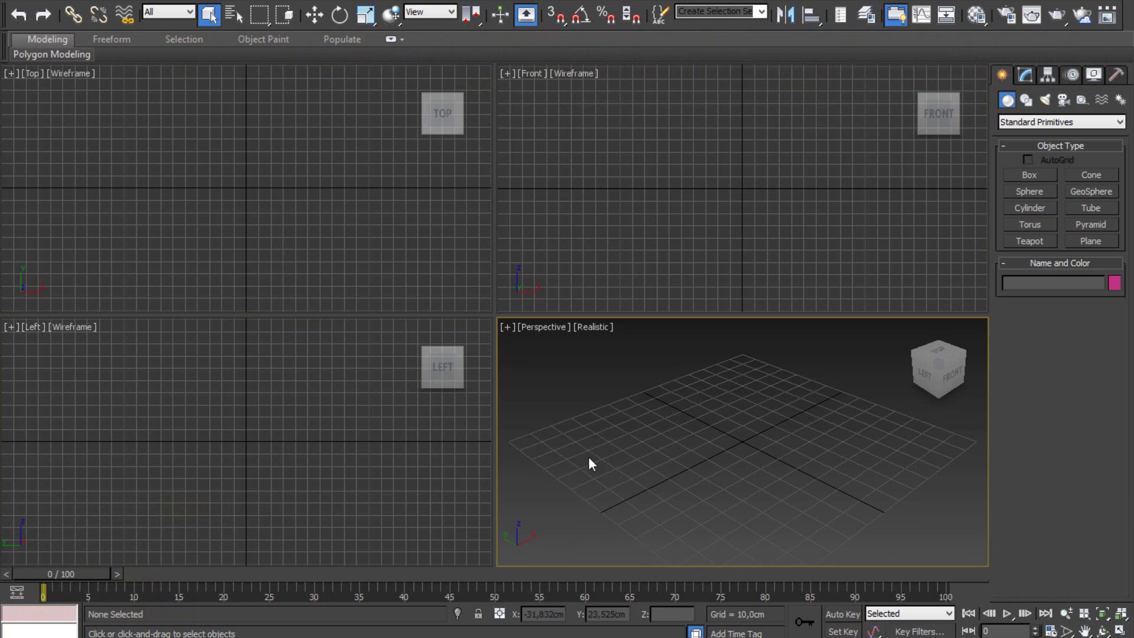
left_click(339, 322)
left_click(446, 212)
left_click(681, 254)
left_click(532, 449)
left_click(415, 469)
left_click(339, 235)
left_click(615, 236)
left_click(619, 443)
left_click(345, 447)
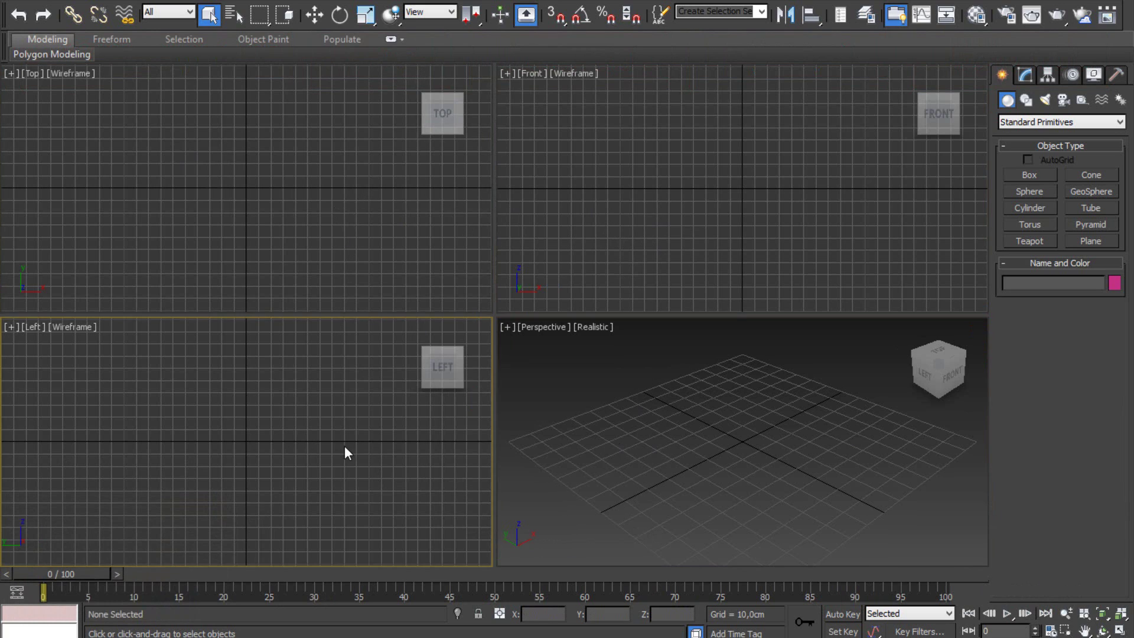
left_click(336, 245)
left_click(656, 236)
left_click(619, 421)
left_click(356, 459)
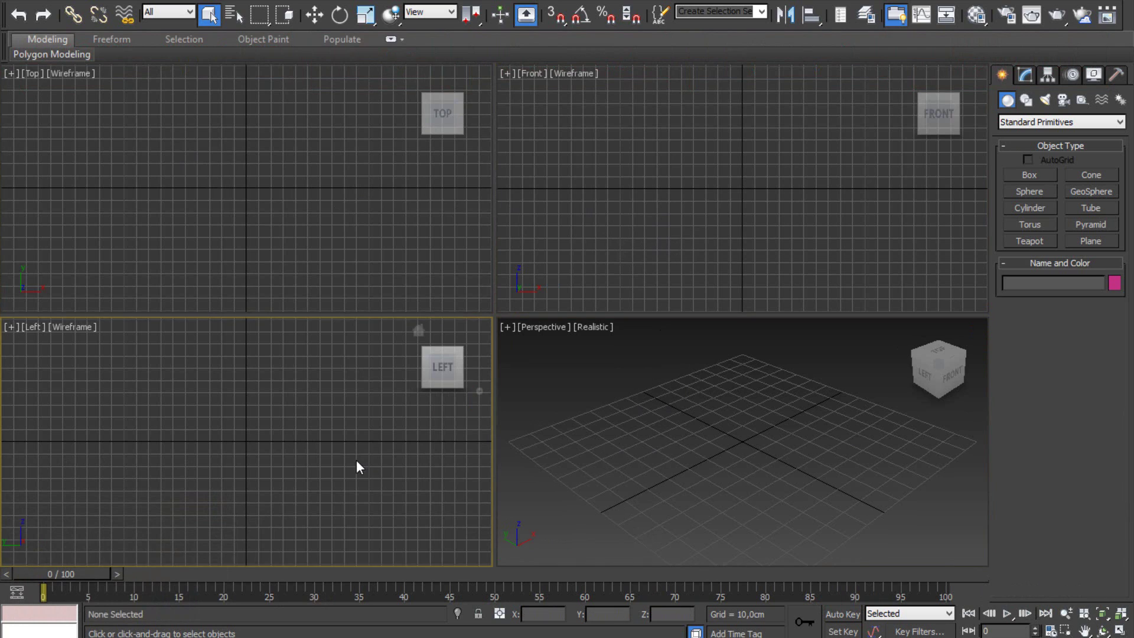
left_click(349, 193)
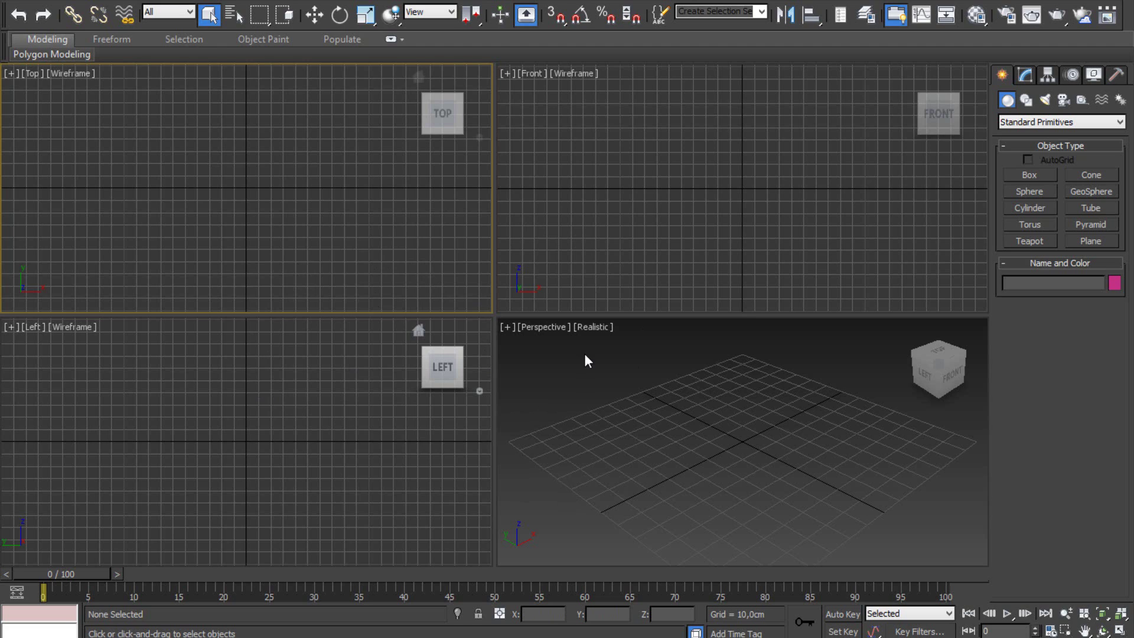
Leave the Perspective viewport active and pick Box from Standard Primitives
left_click(584, 355)
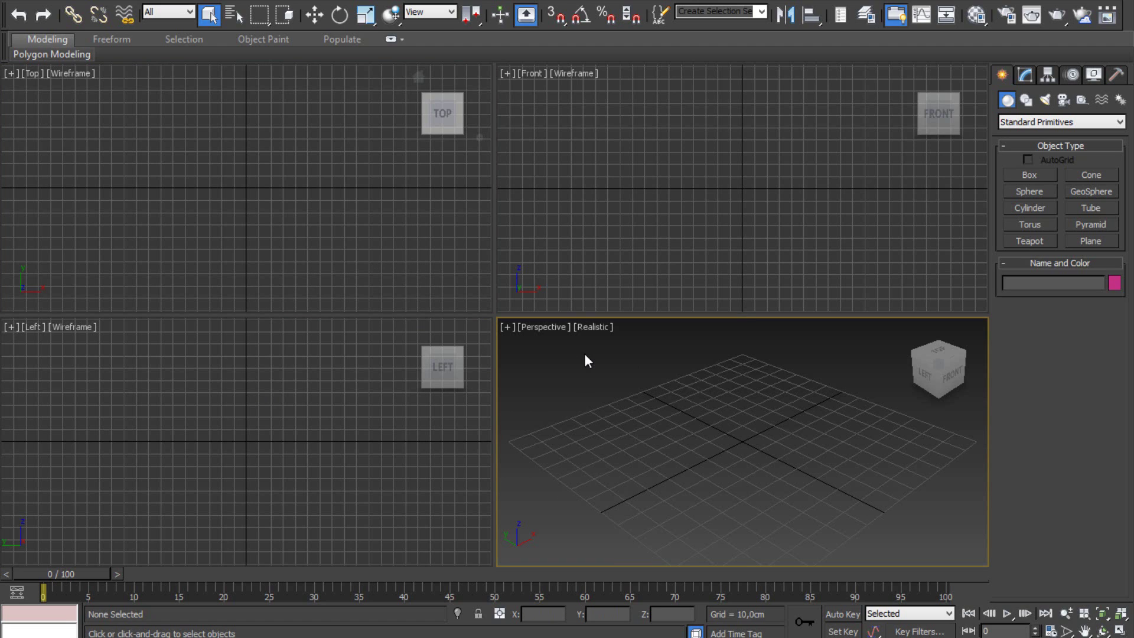
left_click(349, 200)
left_click(427, 393)
left_click(668, 423)
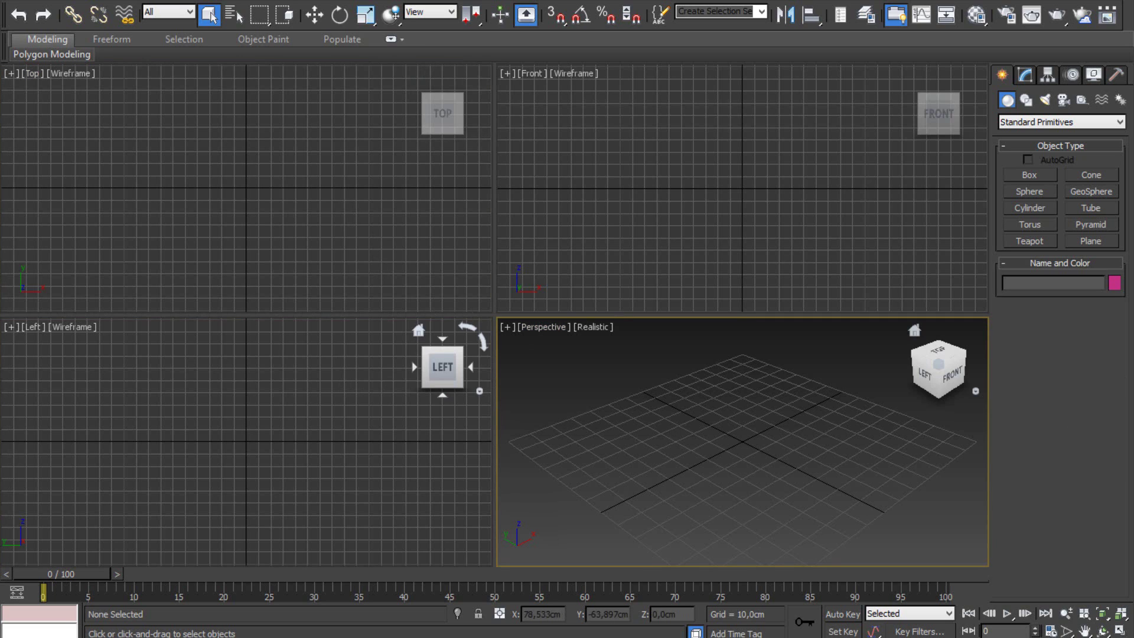
left_click(1029, 175)
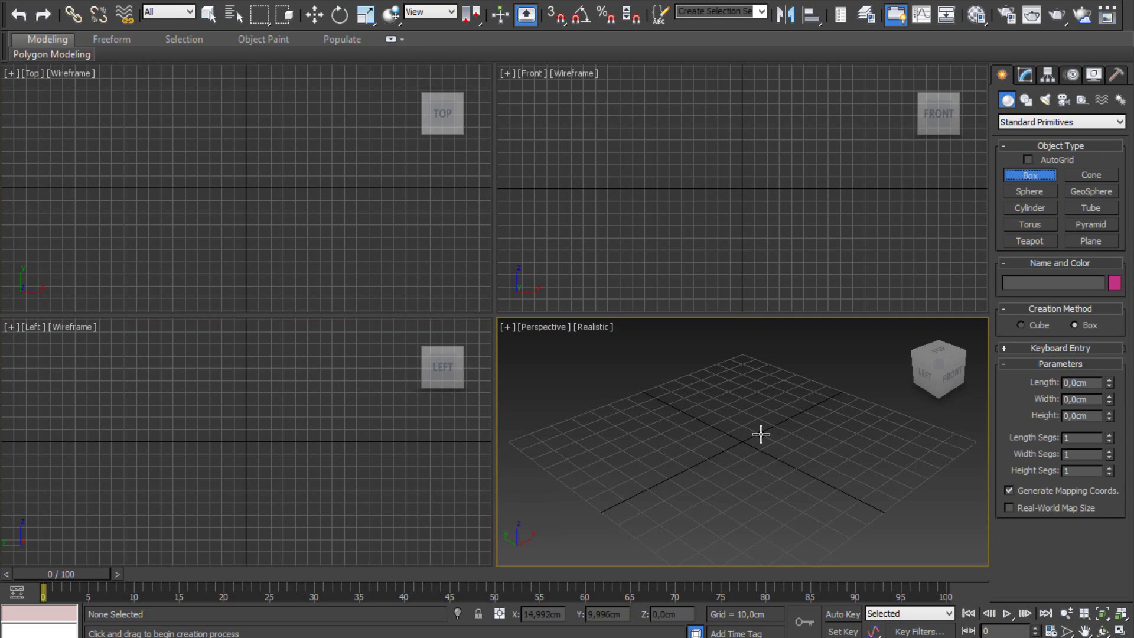
Draw a box at the grid centre and a tapered cone to its right
left_click_drag(749, 436, 748, 490)
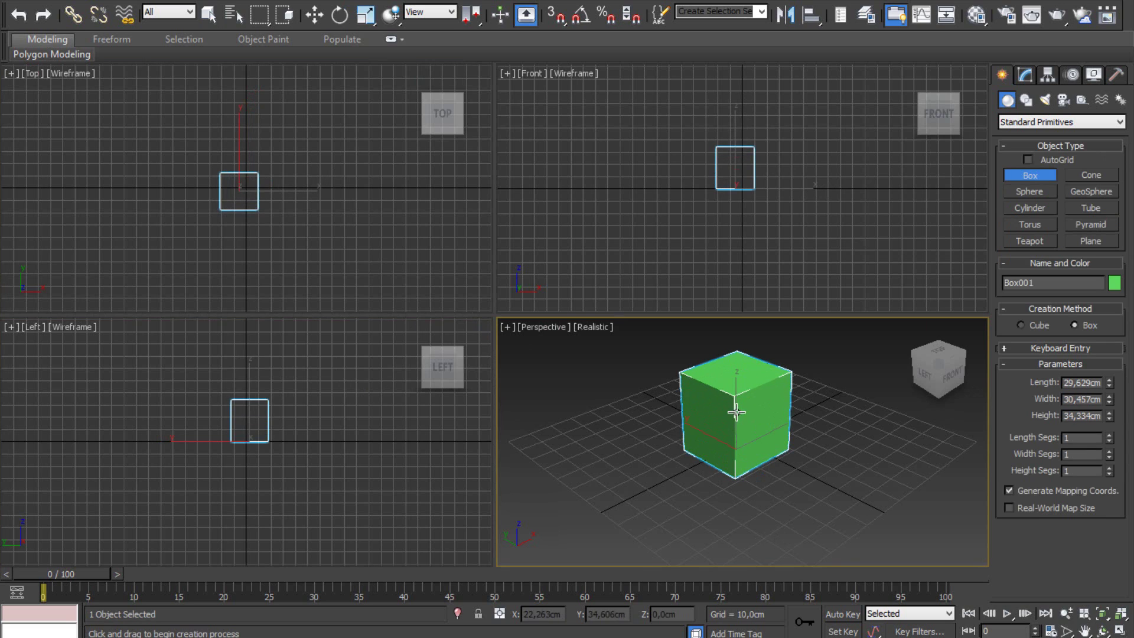
left_click(736, 411)
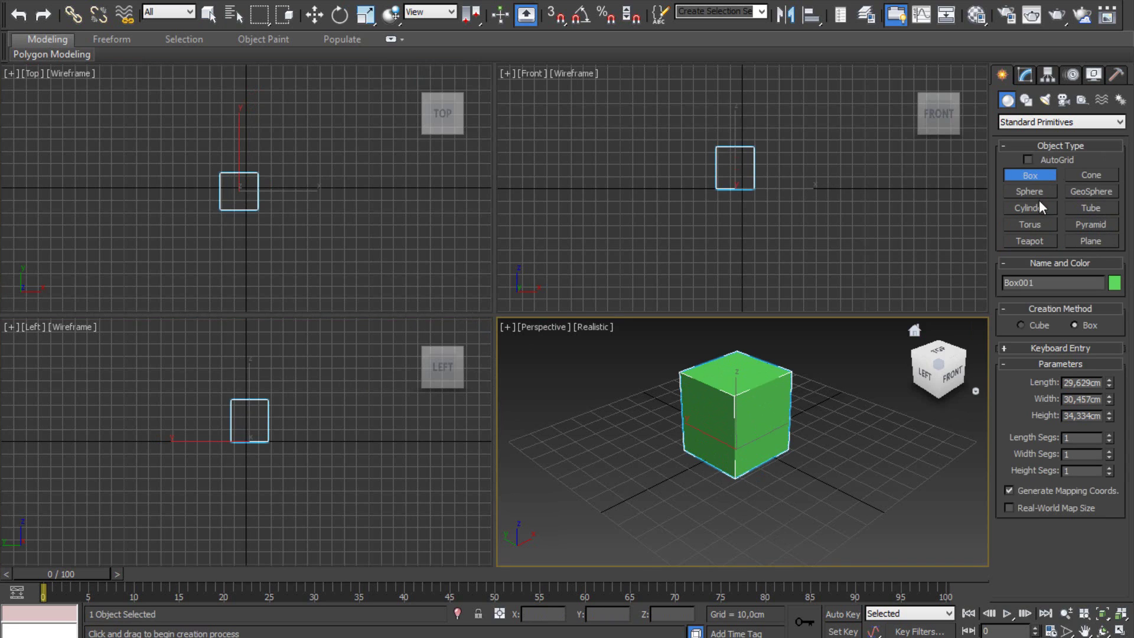
left_click(1092, 175)
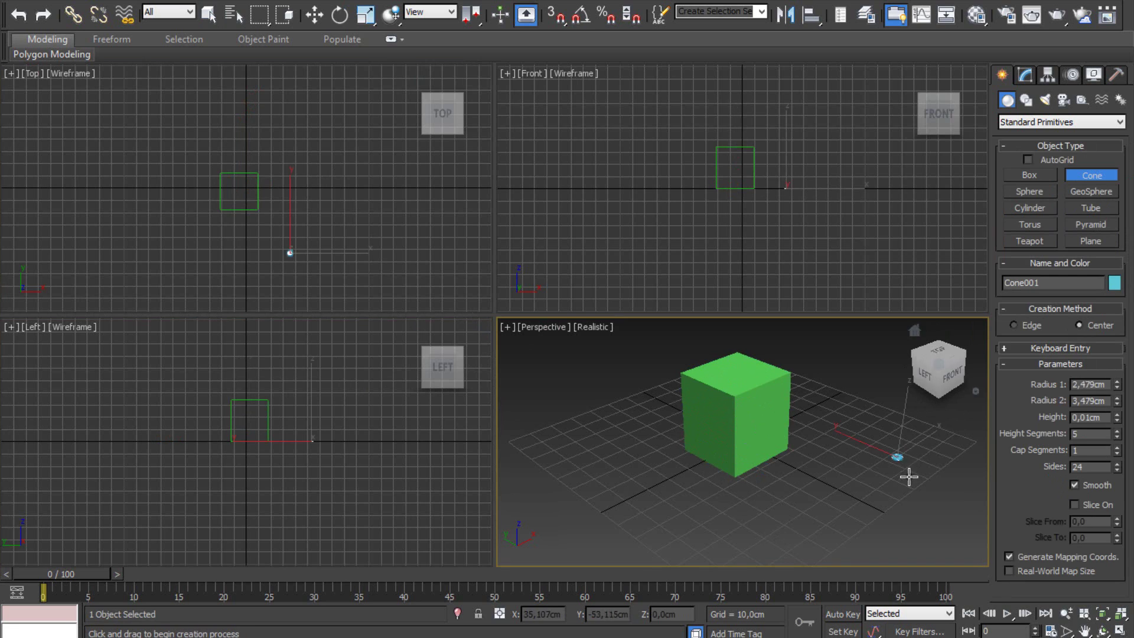
left_click_drag(897, 456, 913, 489)
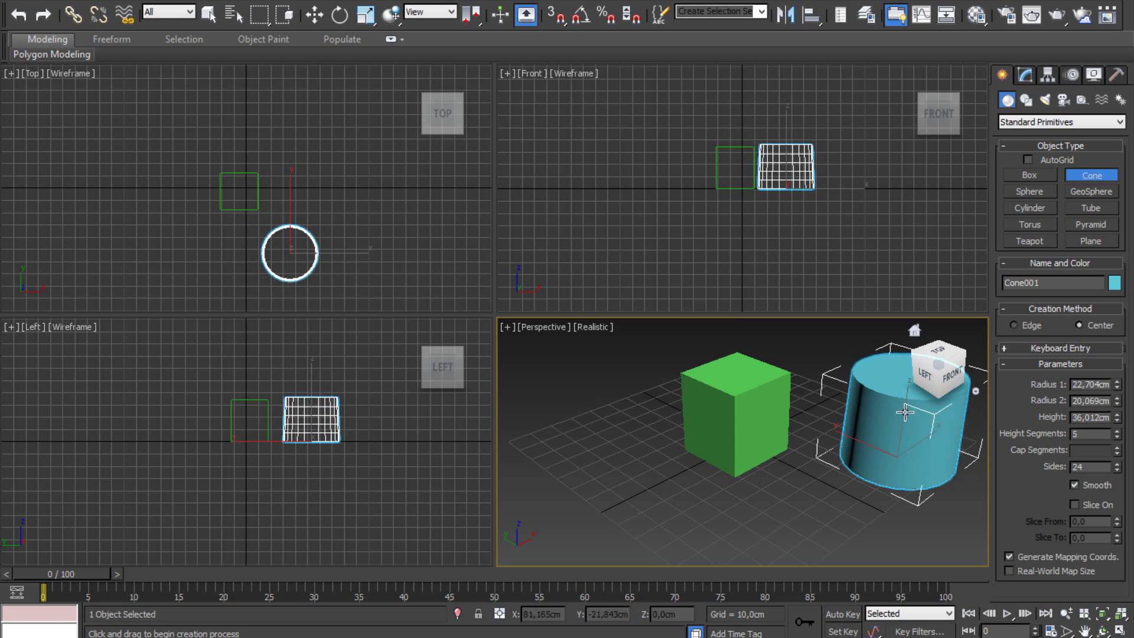
left_click(909, 408)
left_click(903, 449)
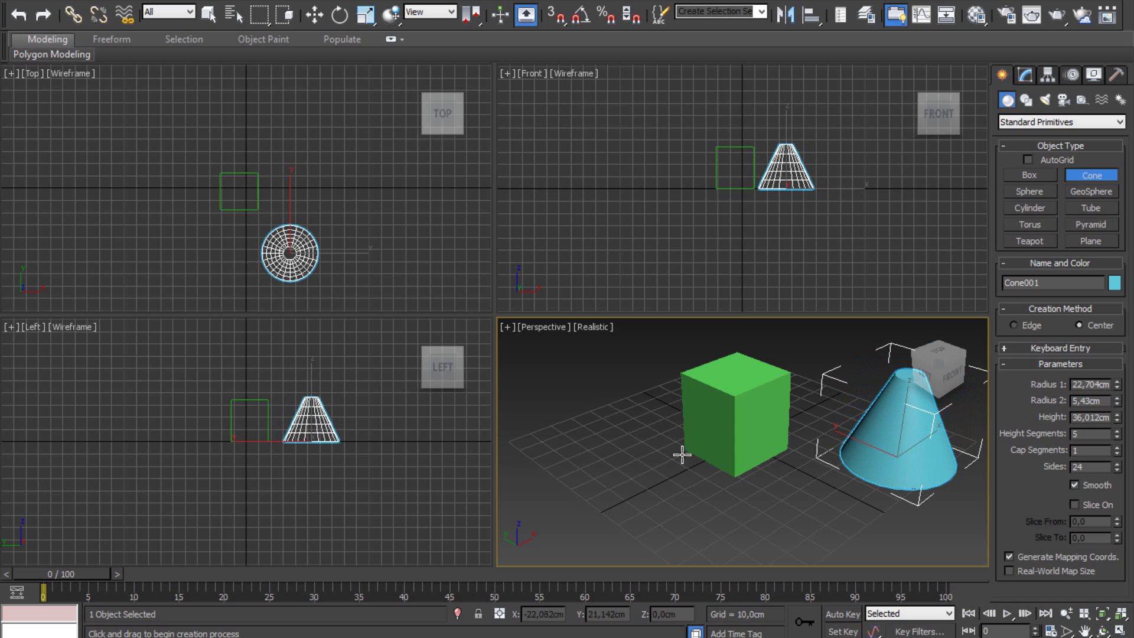
Maximize the Perspective view, add a sphere in front of the box, and return to Select Object
key("alt+w")
scroll(516, 299, "down", 2)
scroll(476, 316, "down", 3)
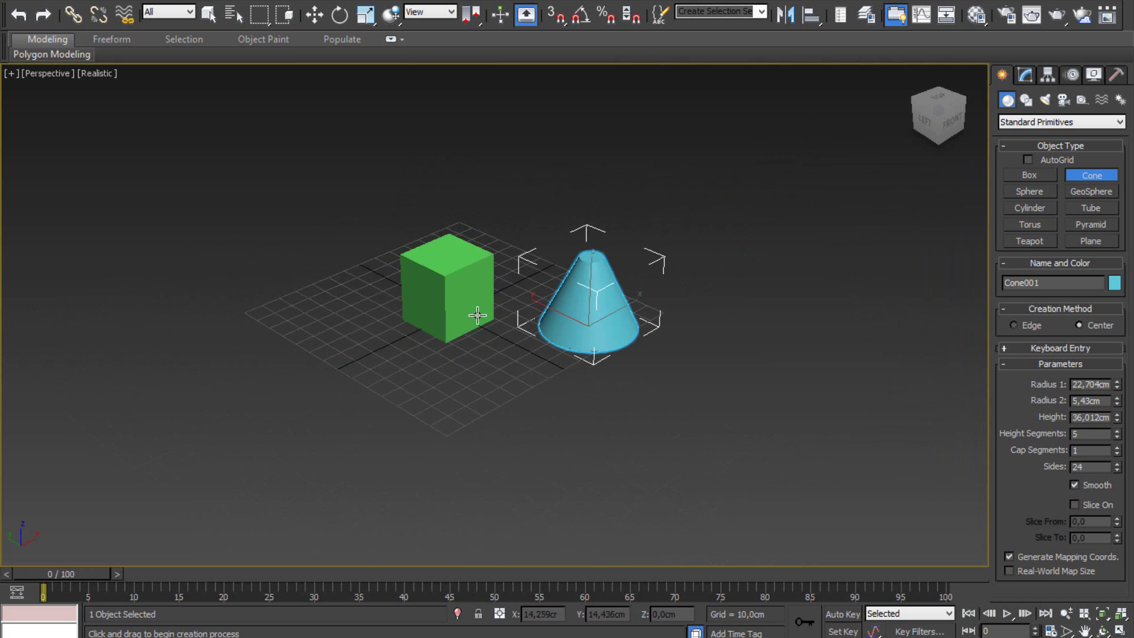
left_click(1030, 192)
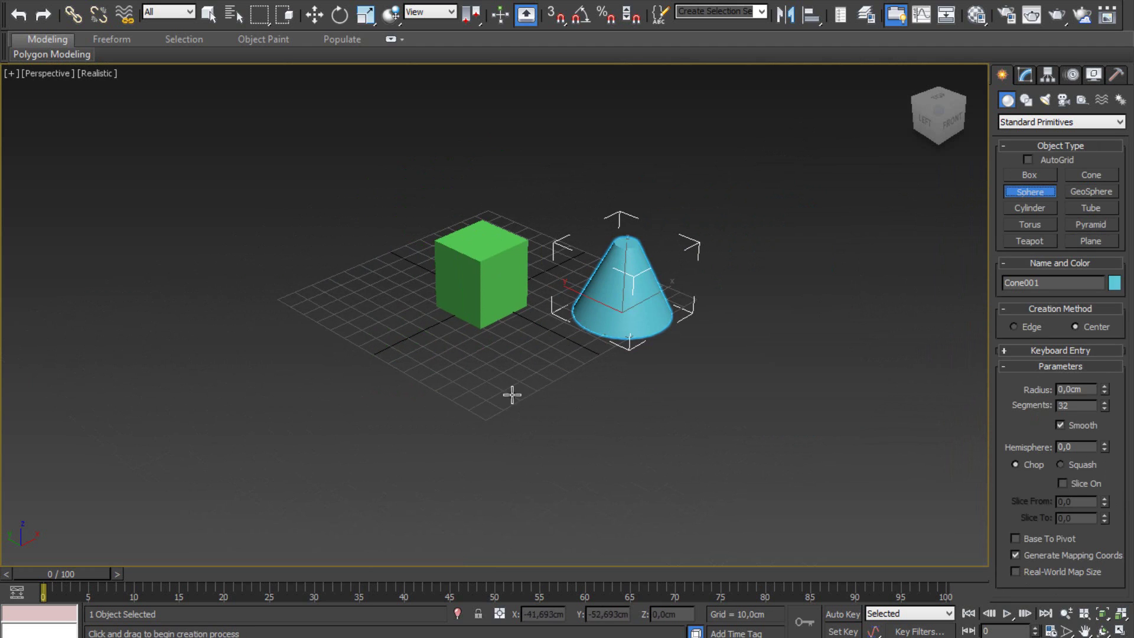
left_click_drag(488, 406, 504, 448)
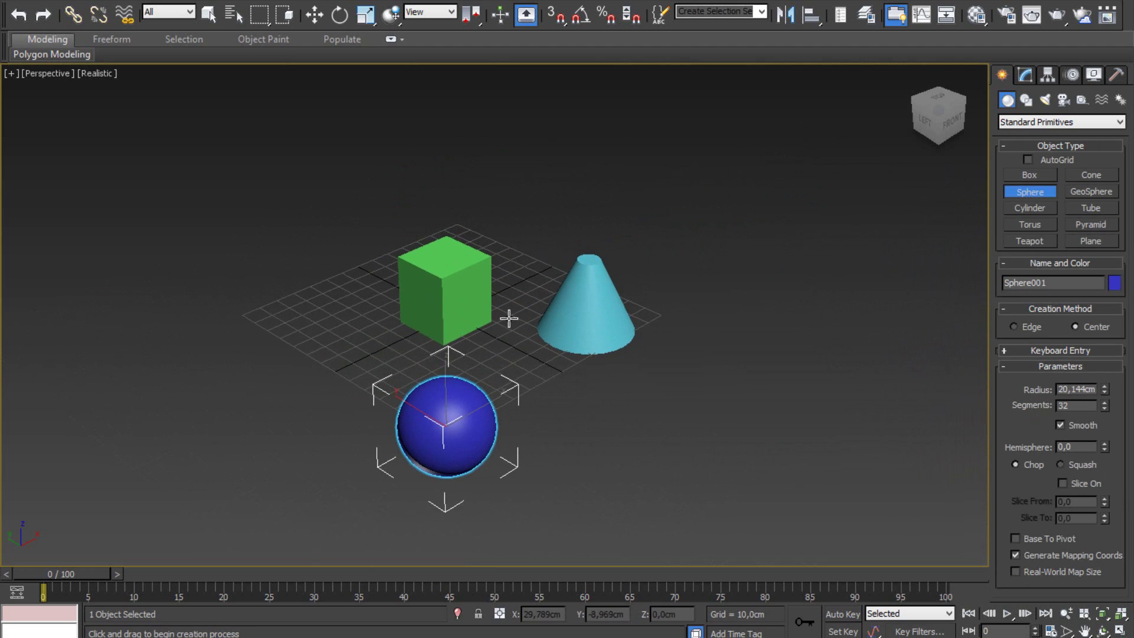
scroll(491, 323, "up", 3)
middle_click_drag(492, 323, 514, 270)
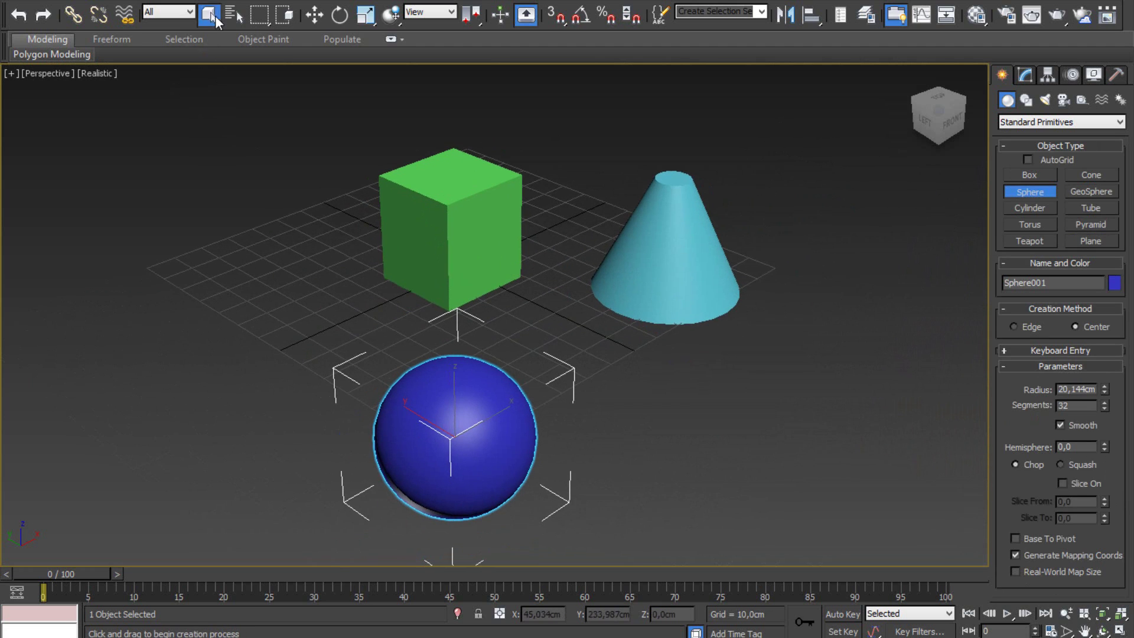
left_click(209, 15)
left_click(218, 180)
mouse_move(700, 299)
middle_mouse_down()
mouse_move(630, 306)
mouse_move(652, 304)
middle_mouse_up()
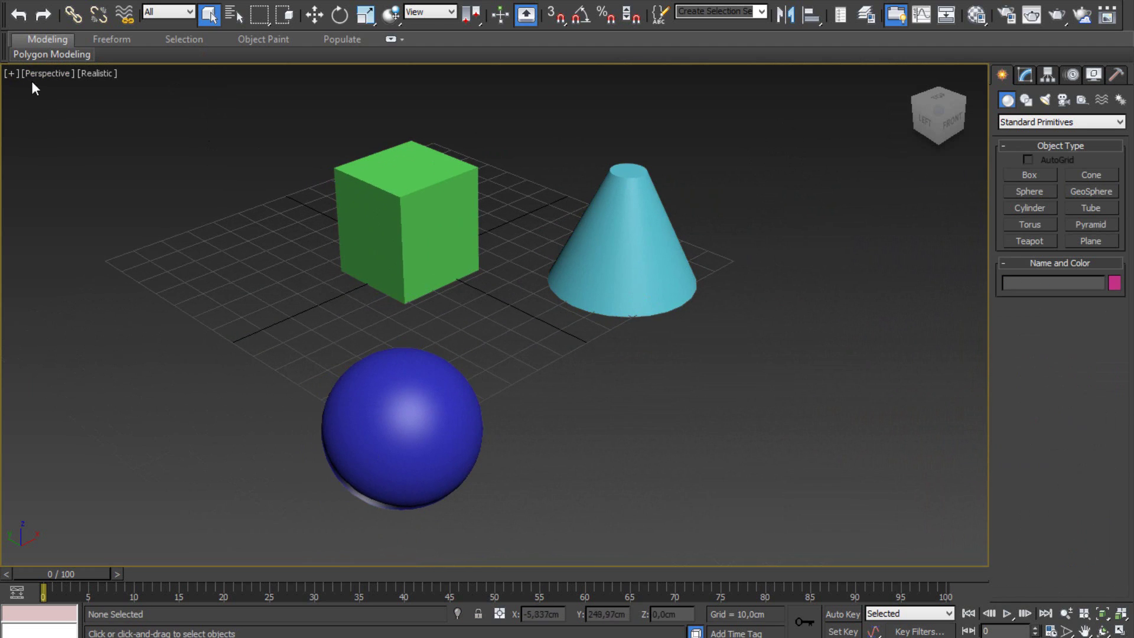
Switch the Perspective viewport to Shaded display
middle_click_drag(461, 284, 489, 285)
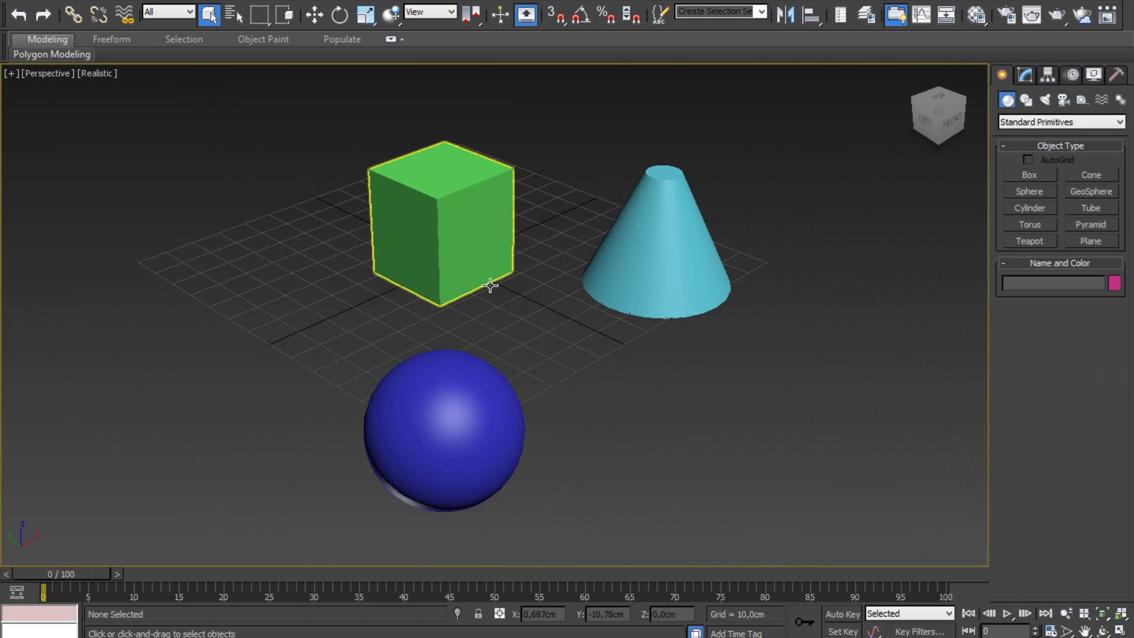
left_click(102, 75)
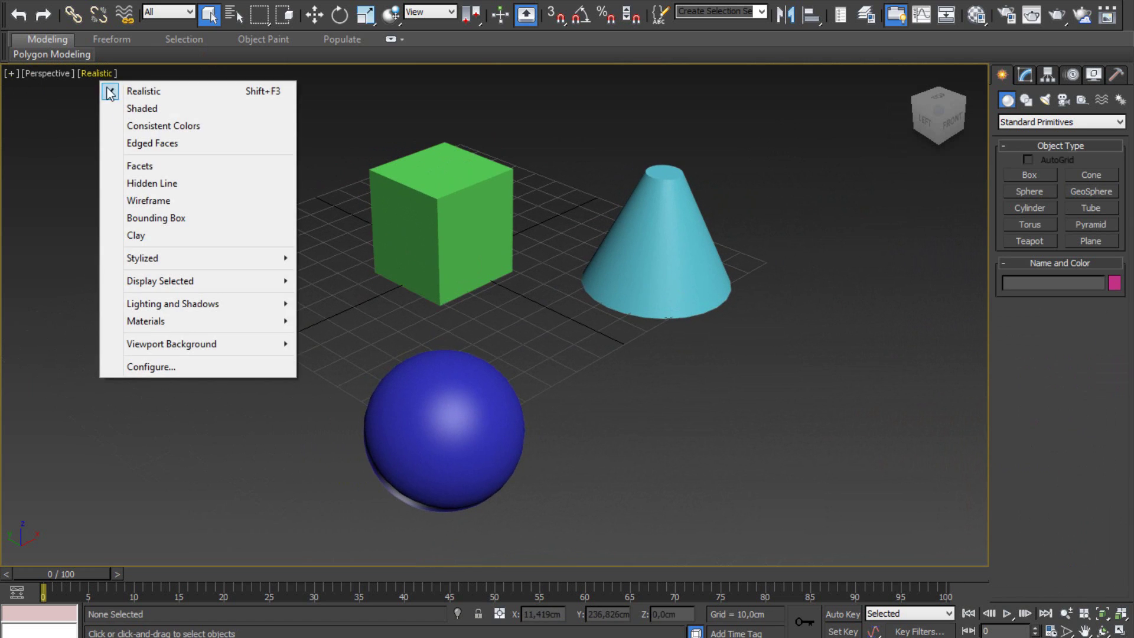
left_click(139, 111)
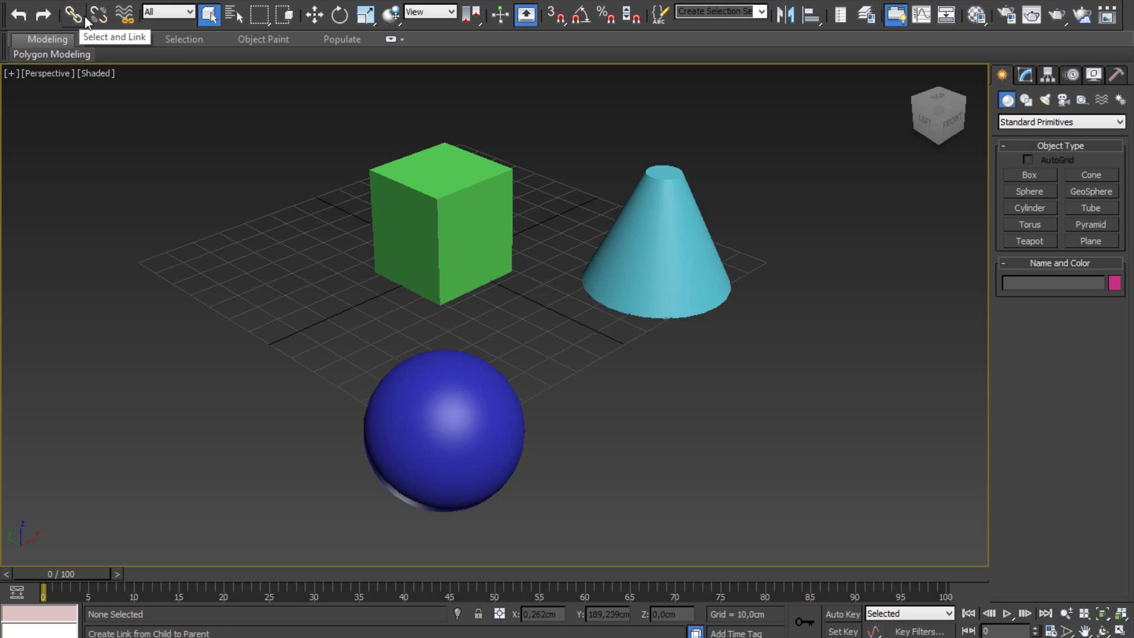
Link the sphere to the cone and the cone to the box with Select and Link
left_click(73, 15)
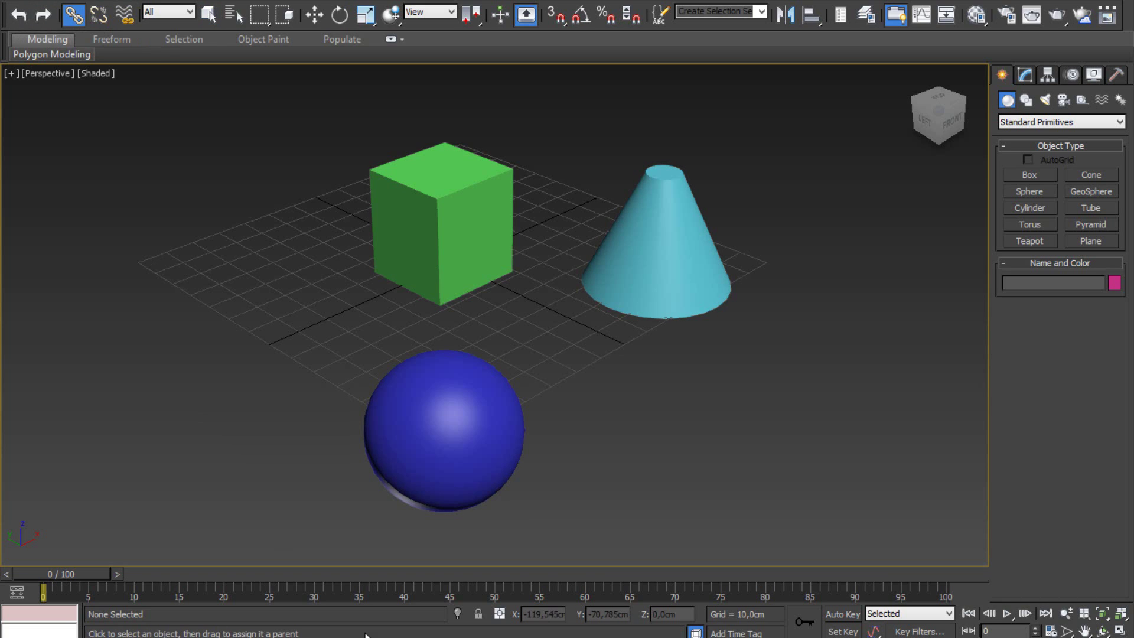
left_click(448, 436)
left_click_drag(448, 437, 650, 270)
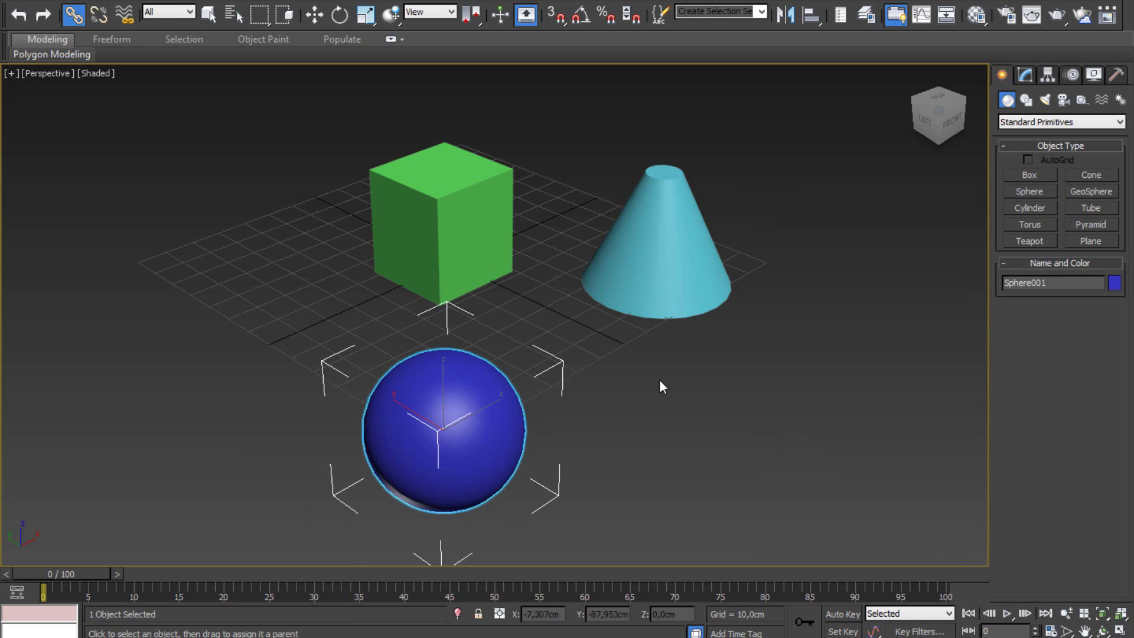
left_click(653, 278)
left_click_drag(654, 278, 487, 262)
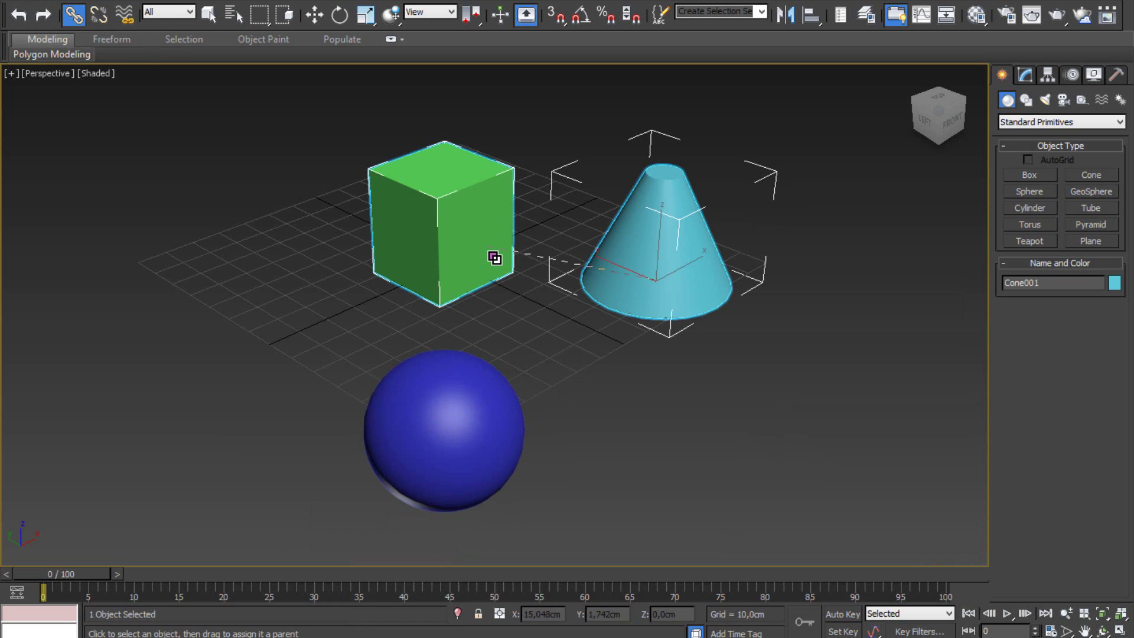
Reframe the view, select the green box and bring up its quad menu
middle_click_drag(749, 413, 702, 422)
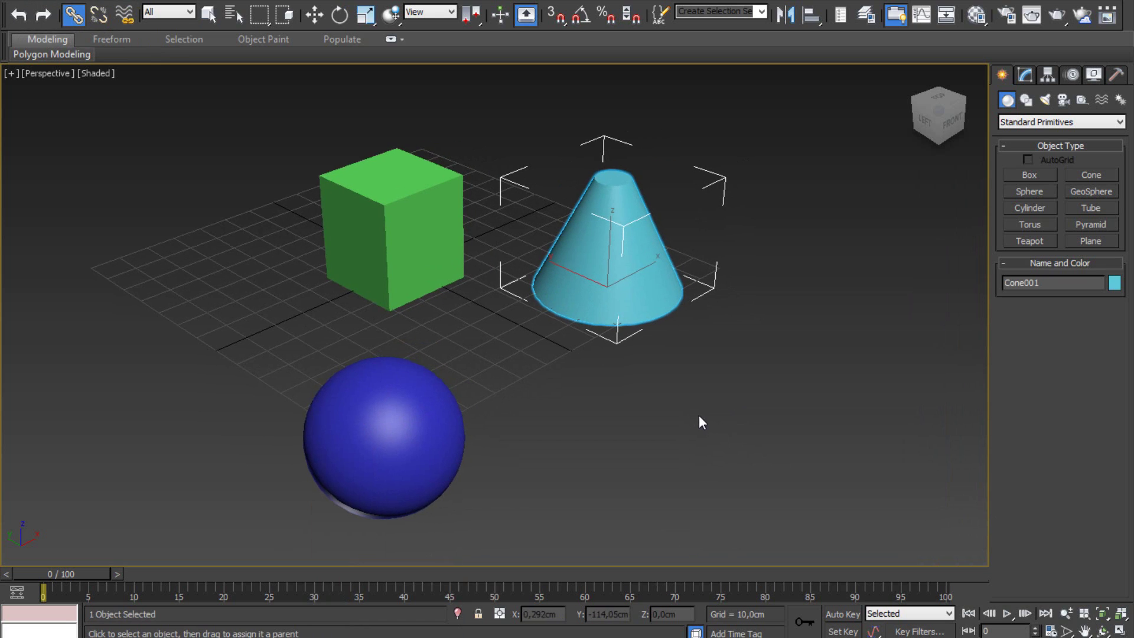
middle_click_drag(472, 256, 517, 292)
left_click(436, 261)
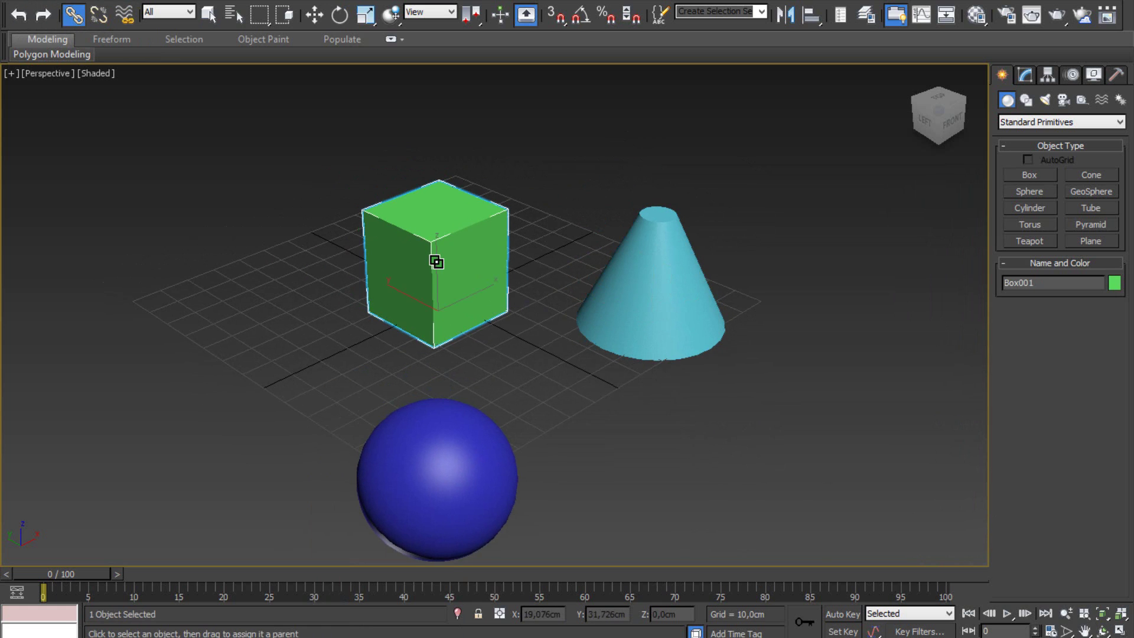
right_click(427, 247)
left_click(438, 262)
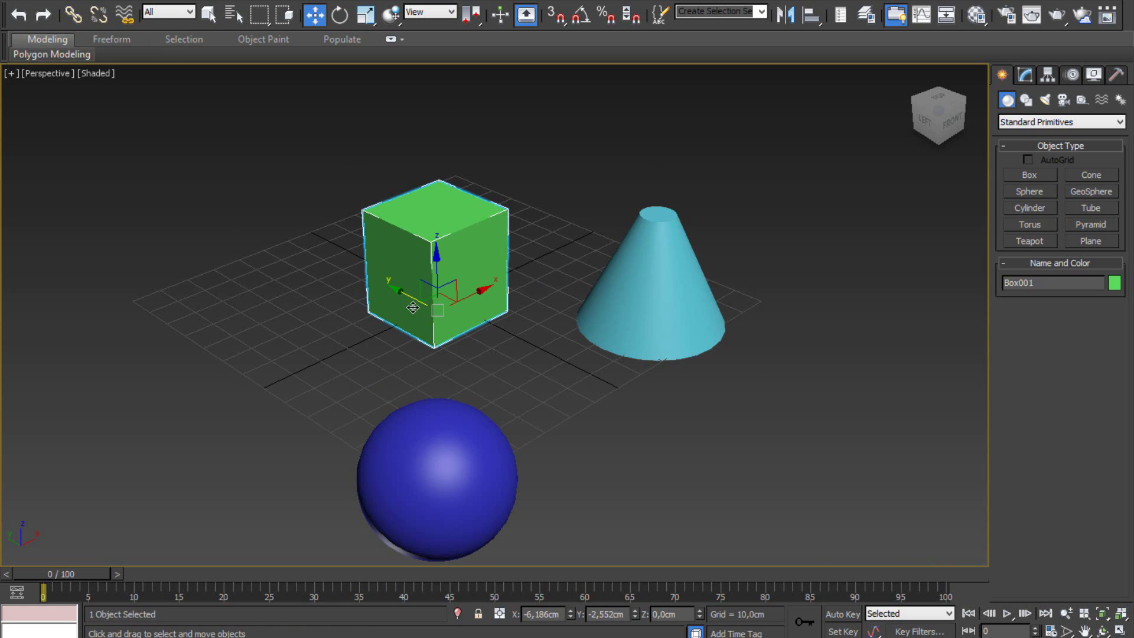
mouse_move(412, 308)
left_mouse_down()
mouse_move(323, 233)
mouse_move(492, 345)
mouse_move(315, 252)
mouse_move(446, 342)
mouse_move(313, 283)
left_mouse_up()
middle_click_drag(236, 159, 308, 189)
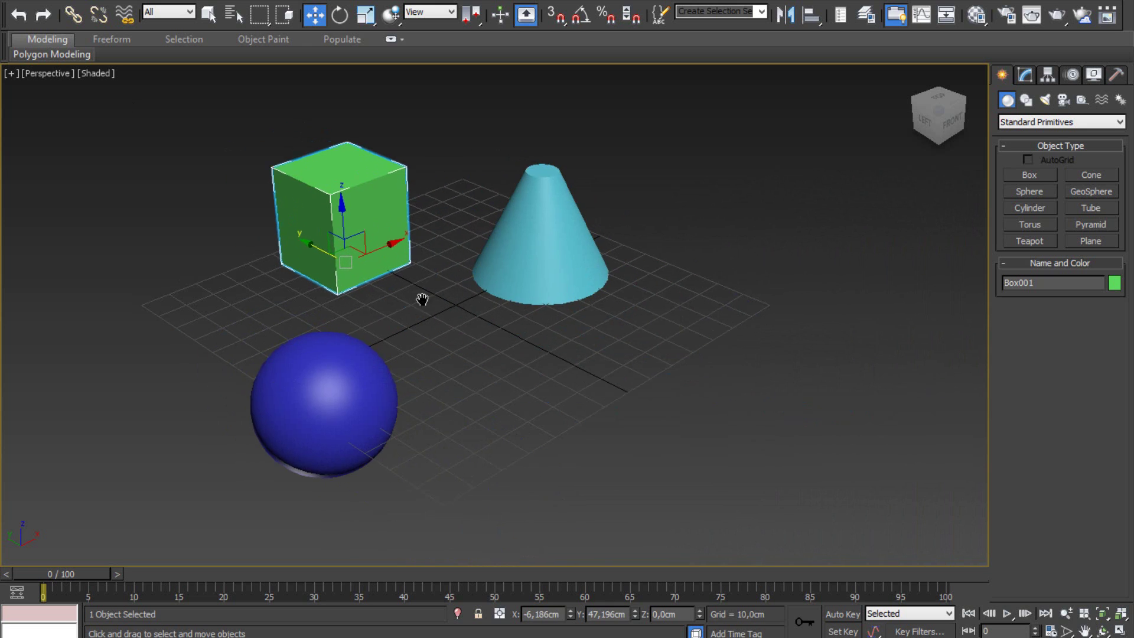
left_click_drag(506, 313, 608, 341)
middle_click_drag(708, 439, 567, 375)
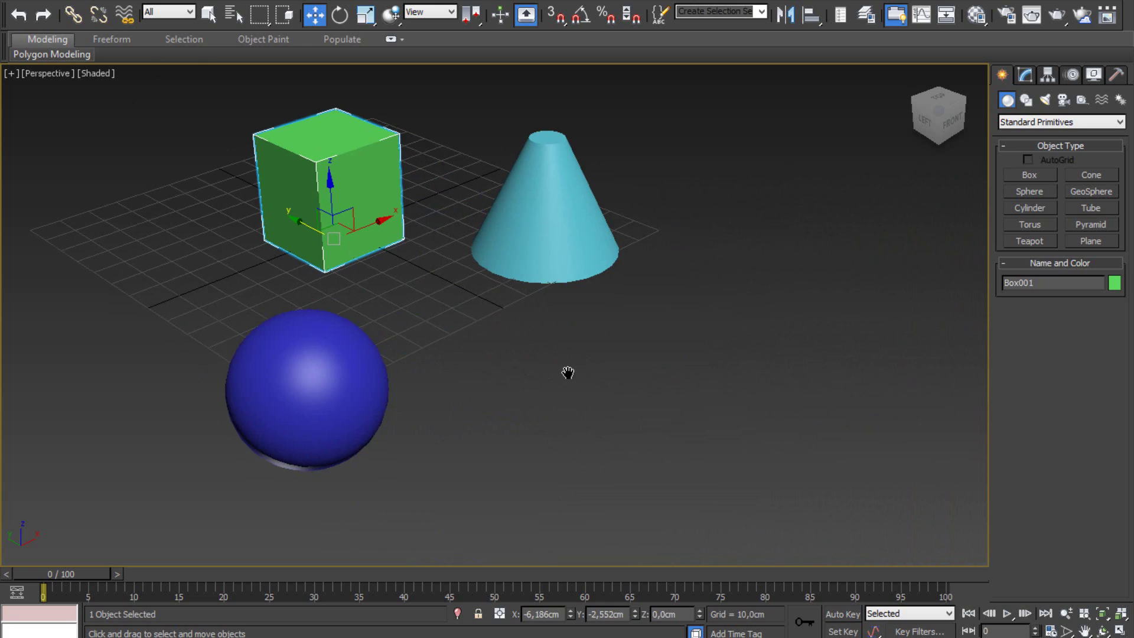
left_click(727, 340)
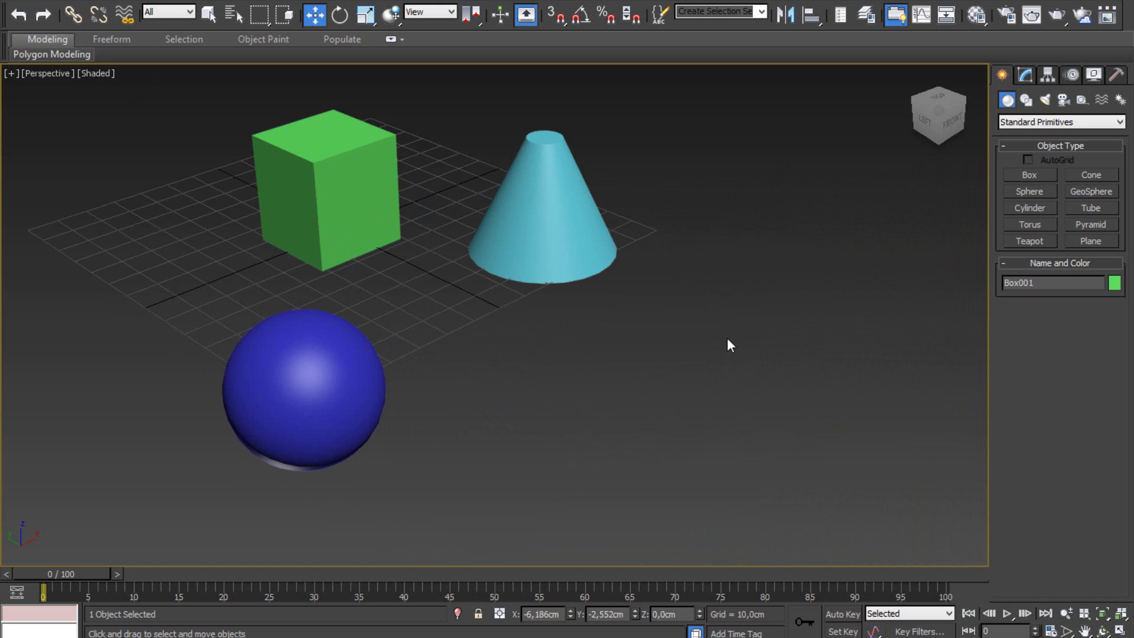
left_click(579, 243)
mouse_move(602, 240)
left_mouse_down()
mouse_move(583, 266)
mouse_move(603, 275)
left_mouse_up()
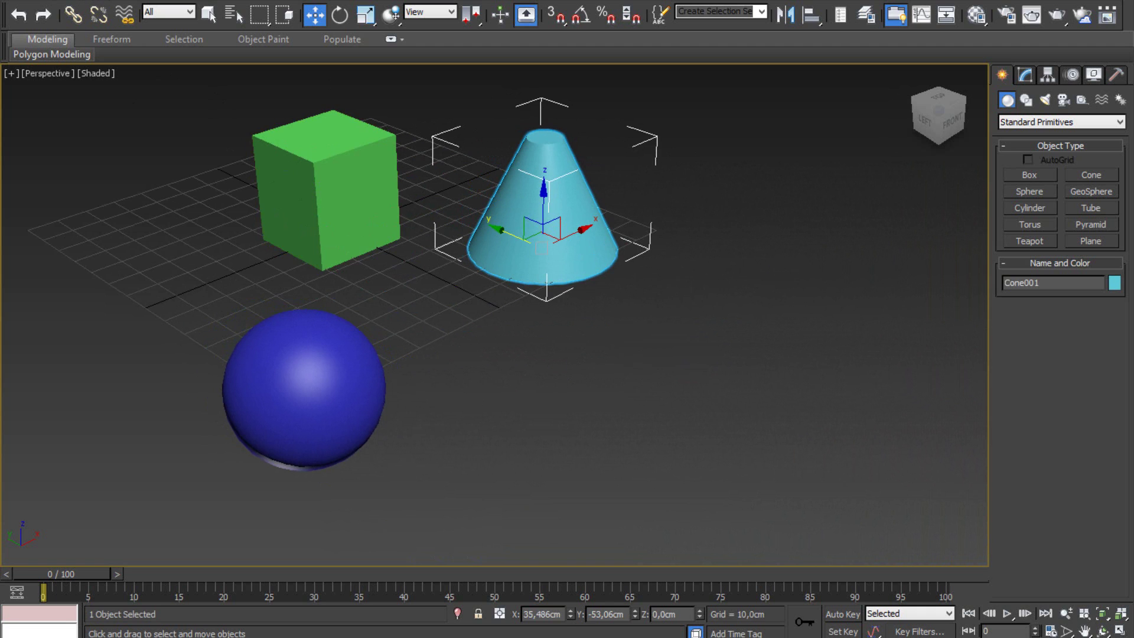
left_click(413, 95)
scroll(550, 339, "down", 3)
scroll(611, 372, "down", 3)
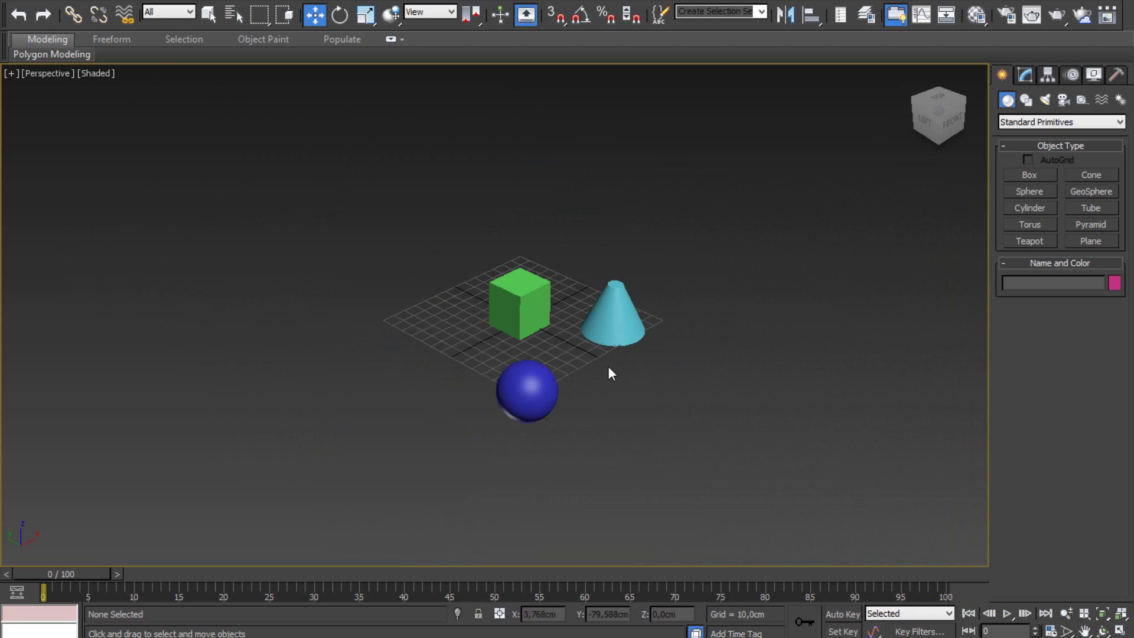
scroll(576, 396, "up", 5)
middle_click_drag(535, 294, 540, 336)
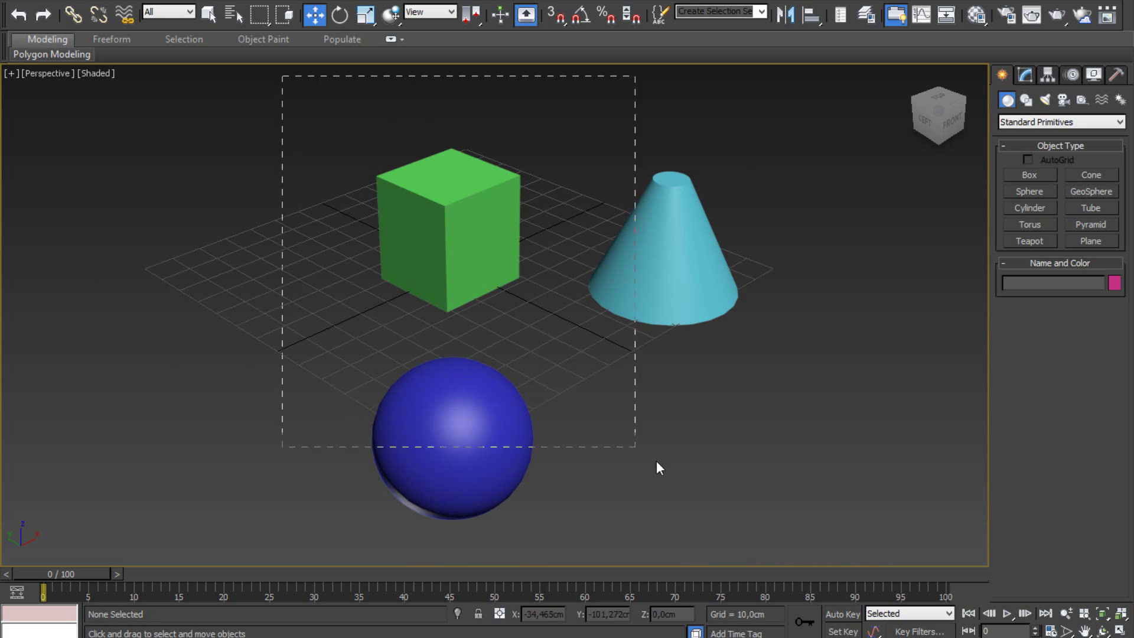
left_click_drag(837, 555, 357, 189)
middle_click_drag(408, 270, 416, 276)
middle_click_drag(604, 373, 601, 365)
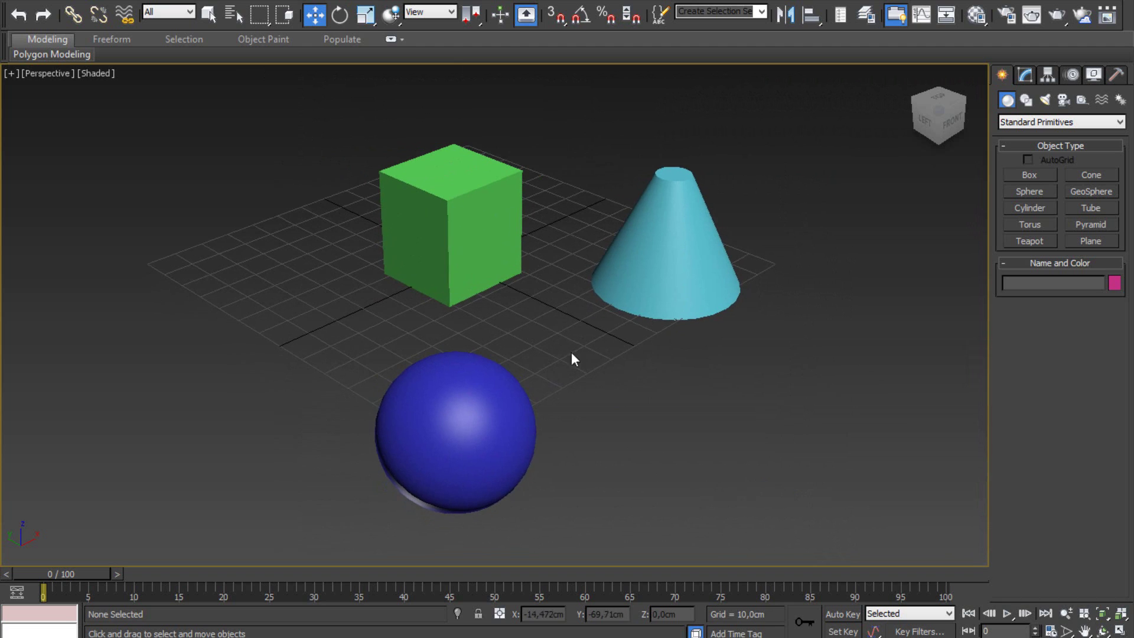
left_click_drag(806, 532, 806, 533)
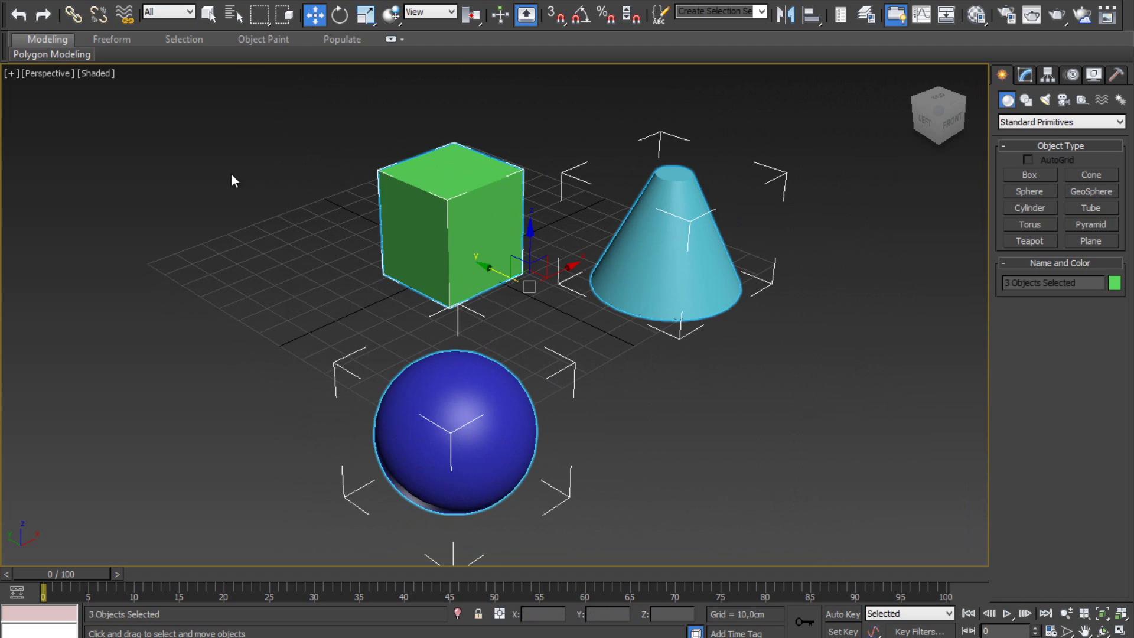
left_click(228, 175)
mouse_move(938, 115)
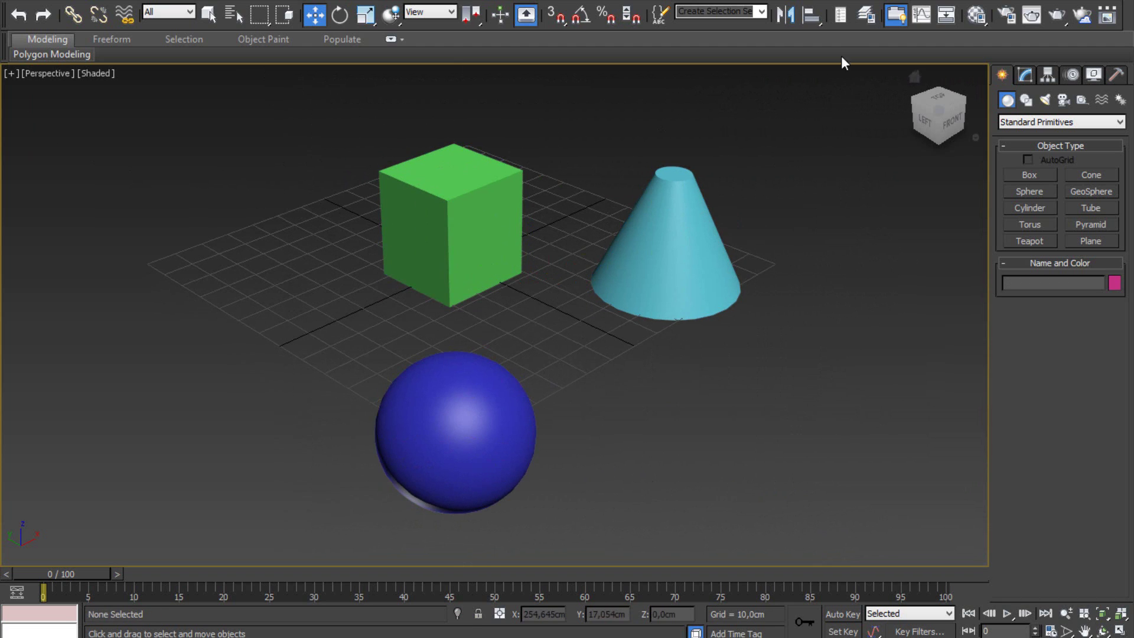
Dock the Scene Explorer left, sort by hierarchy, expand Cone001, and select all three objects
left_click(840, 17)
left_click_drag(122, 77, 8, 90)
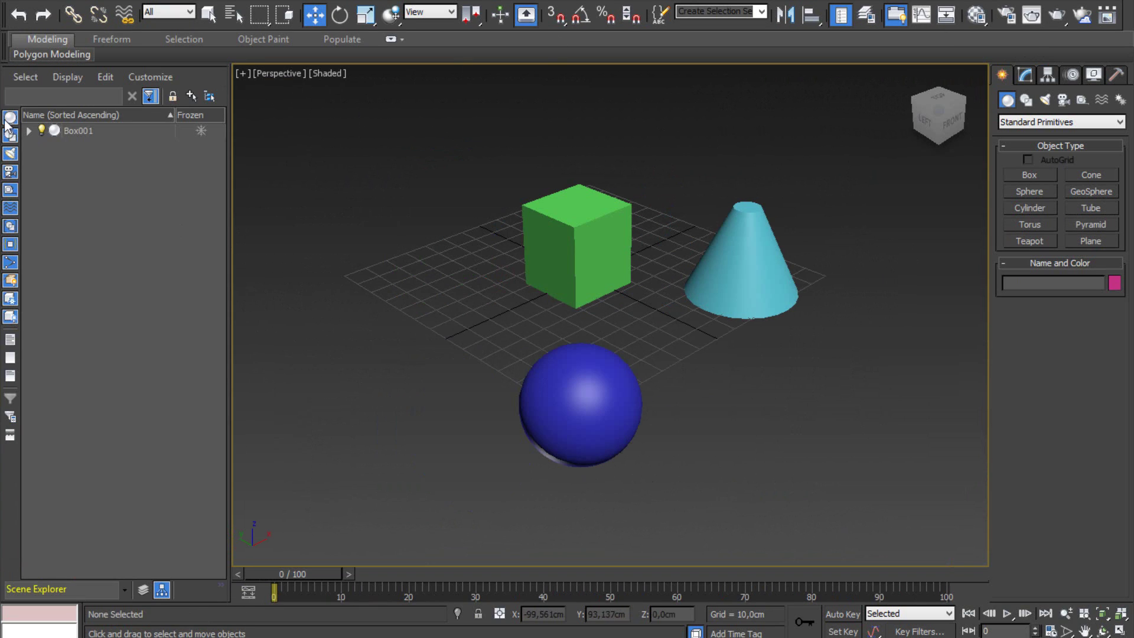
left_click(142, 590)
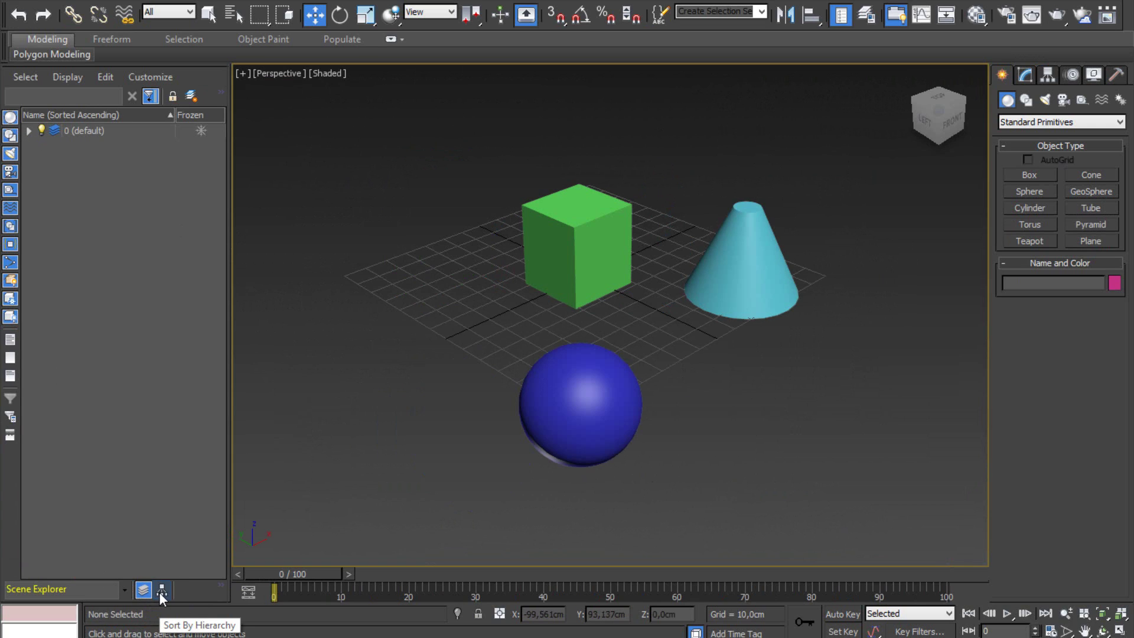
left_click(162, 590)
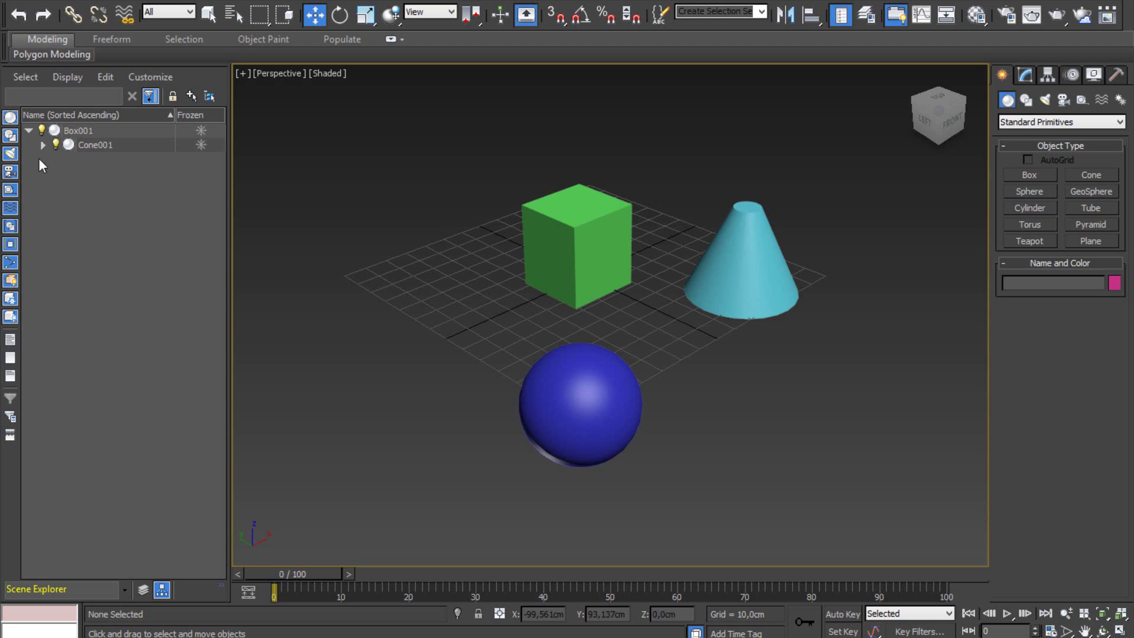
left_click(42, 146)
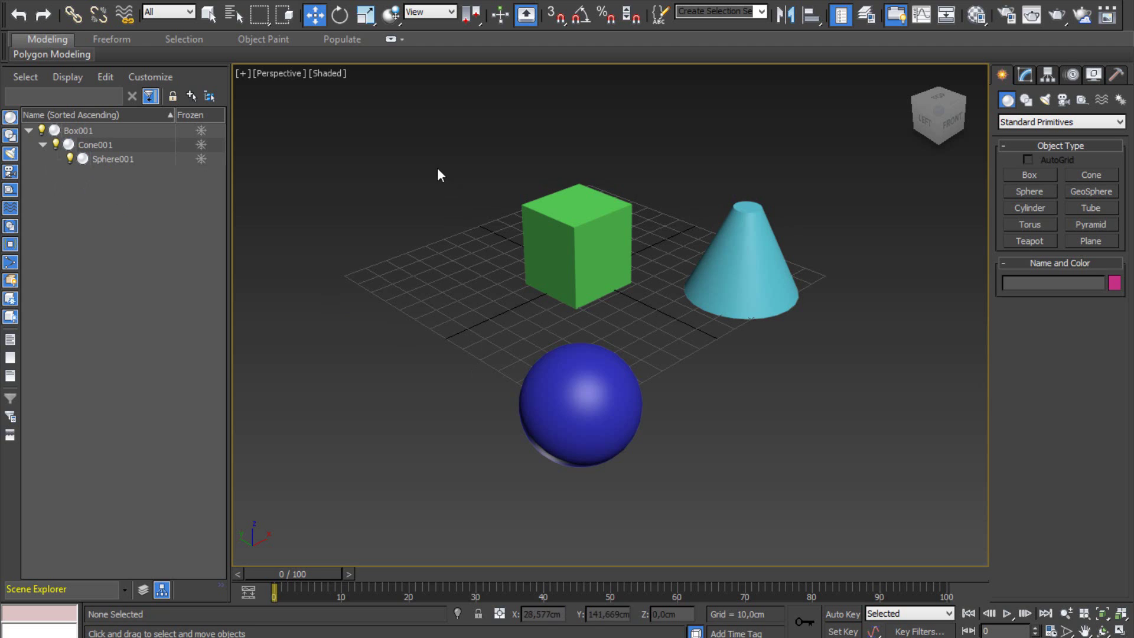
left_click_drag(412, 114, 884, 529)
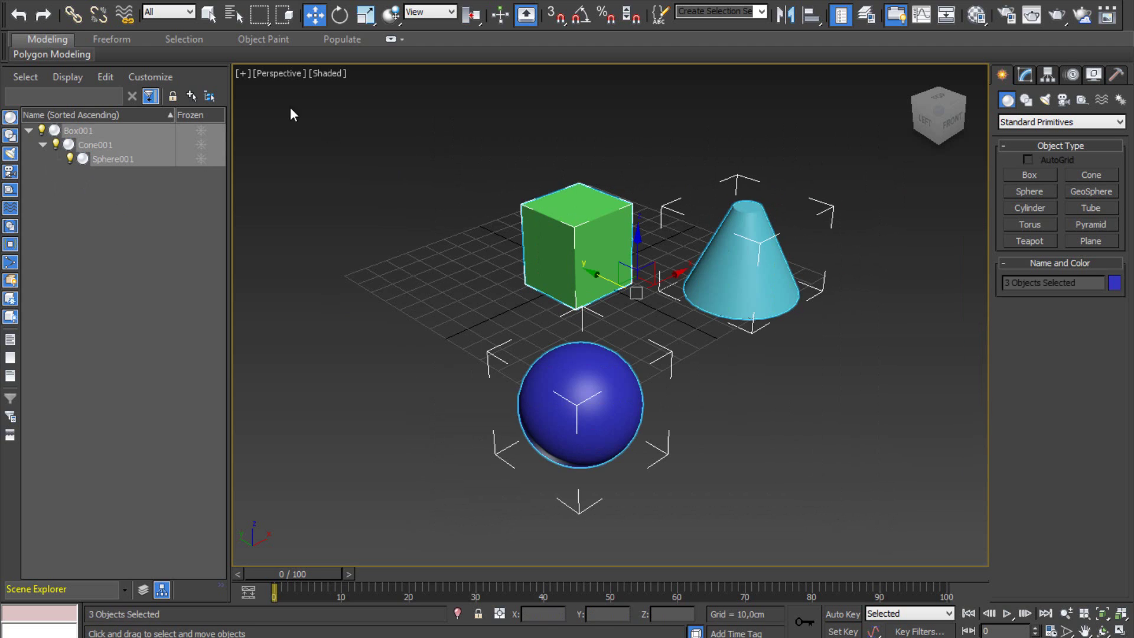
left_click(97, 19)
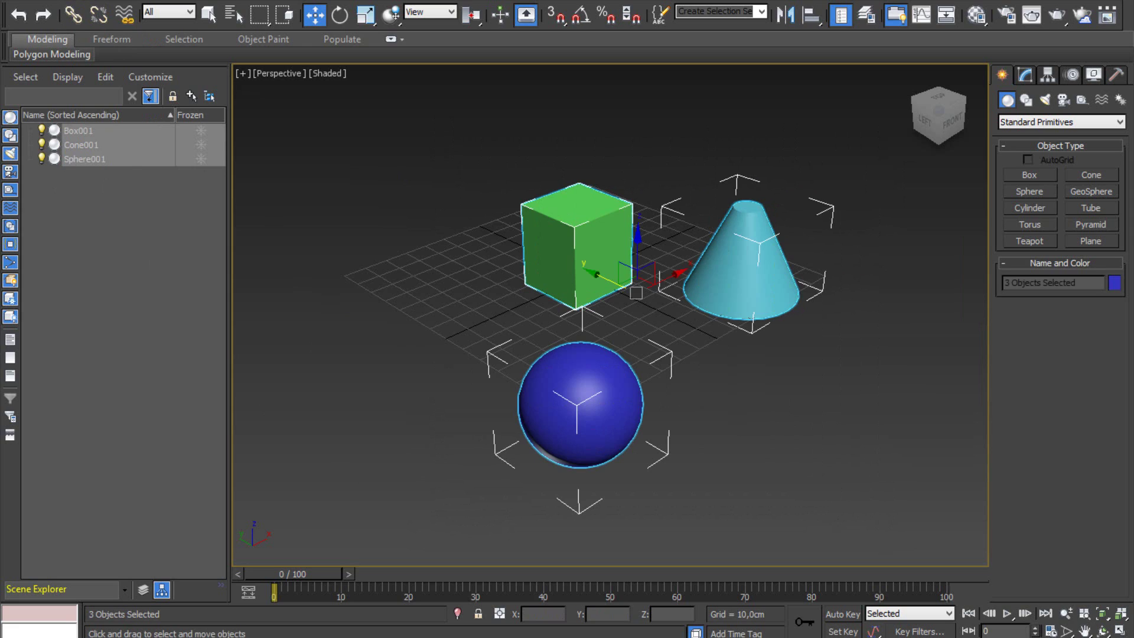
key("ctrl+z")
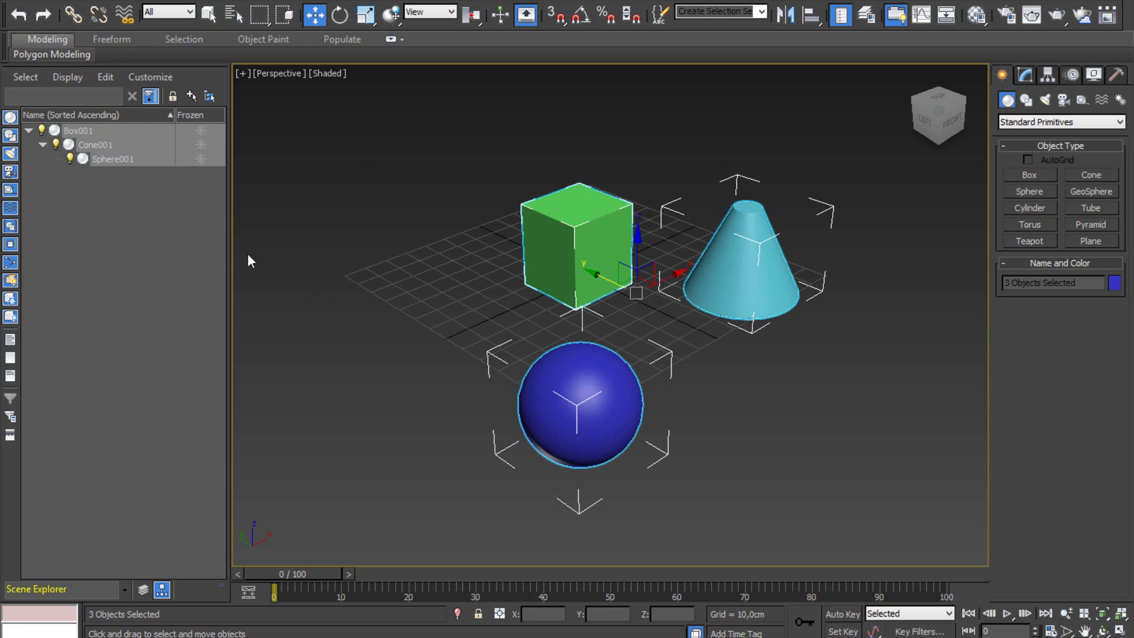
Unlink Cone001 from Box001 and Sphere001 from Cone001 in the Scene Explorer
left_click(113, 246)
left_click_drag(84, 144, 50, 263)
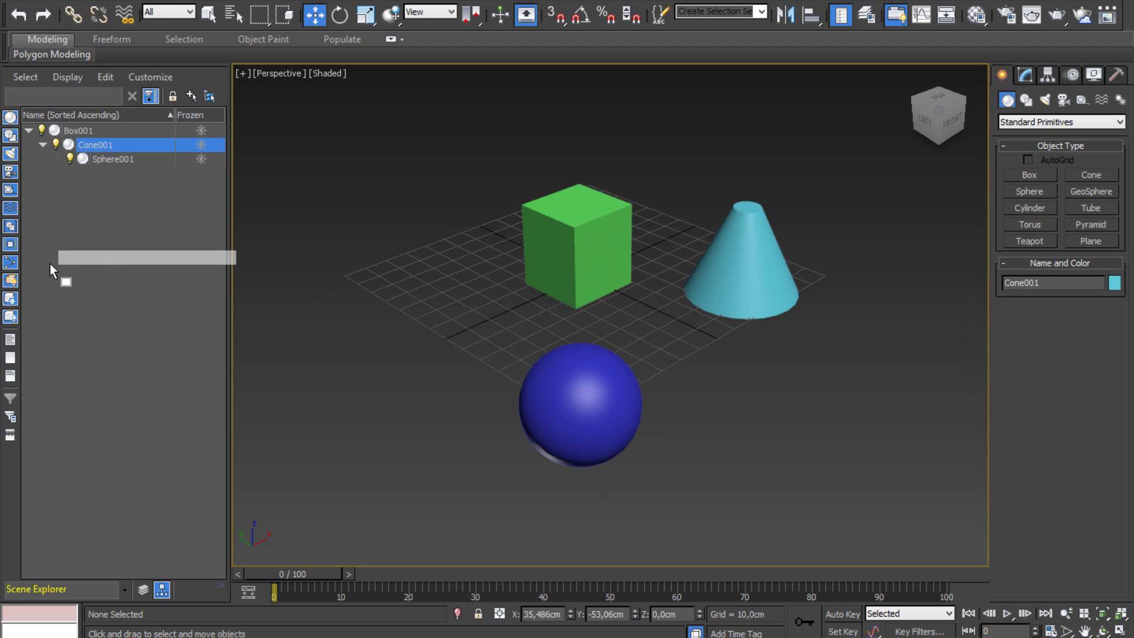
left_click(28, 145)
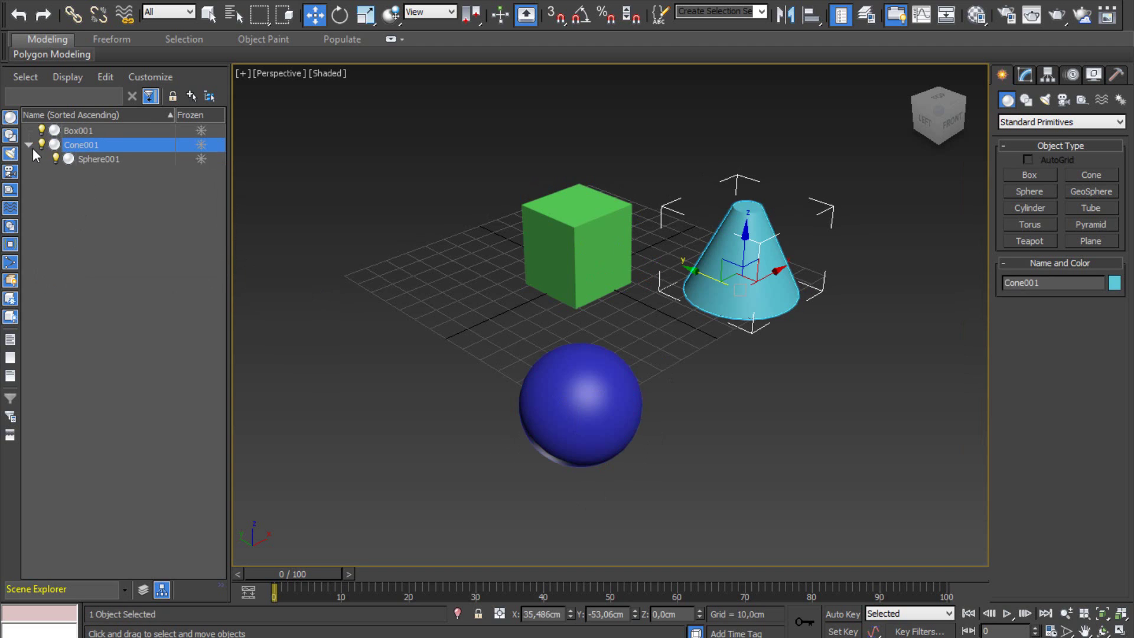
left_click_drag(80, 158, 38, 250)
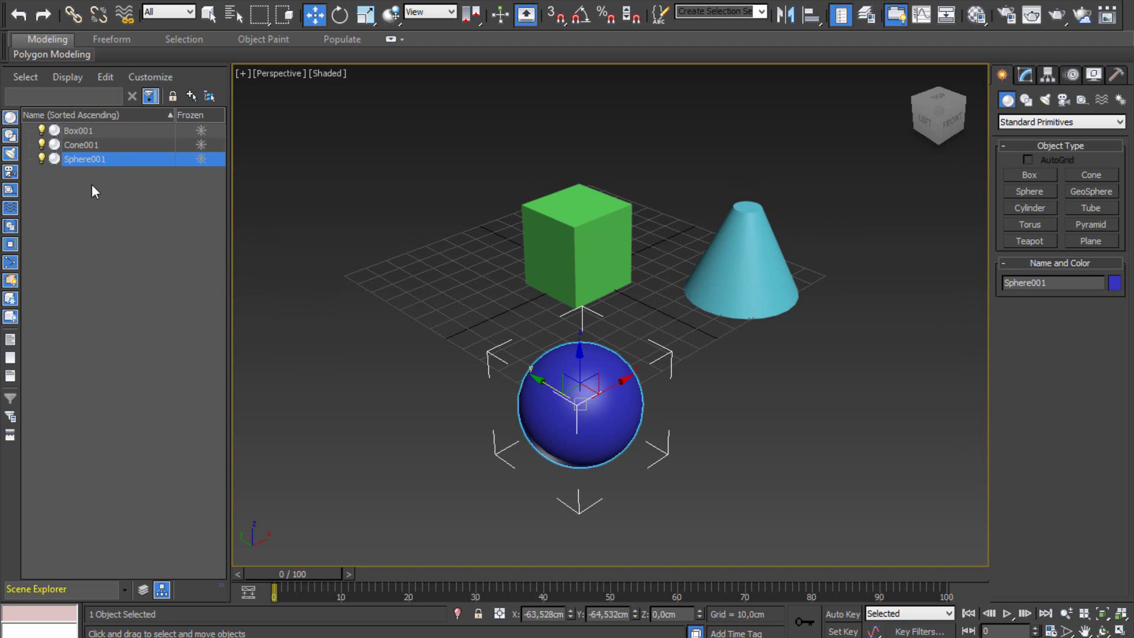
left_click(408, 325)
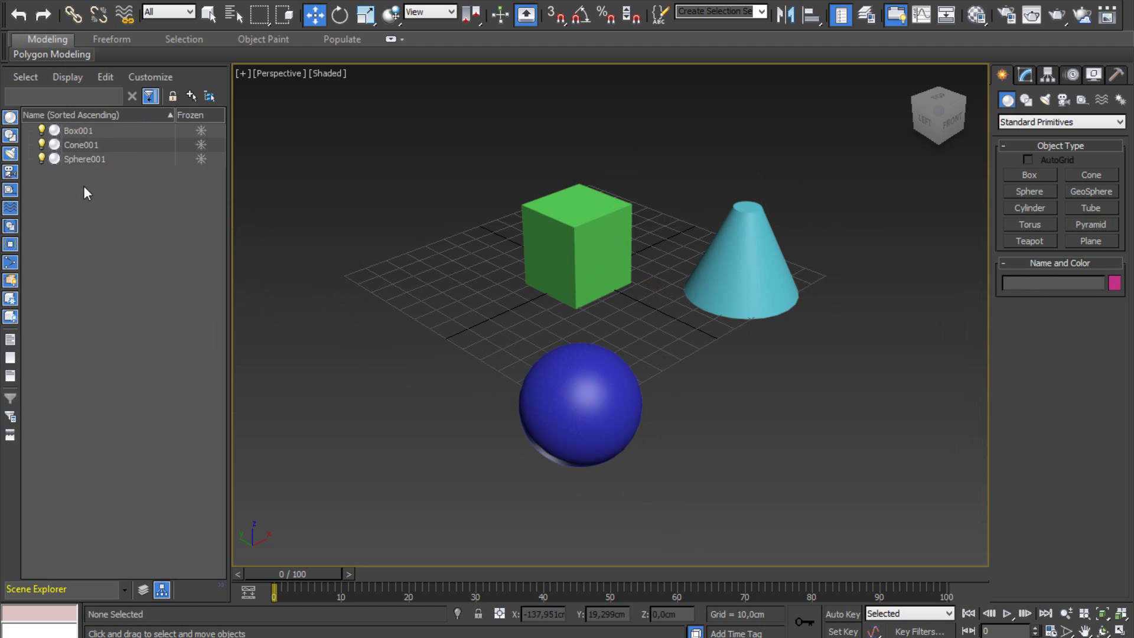
Relink Sphere001 under Cone001 and Cone001 under Box001, then expand the full hierarchy
left_click_drag(78, 160, 82, 145)
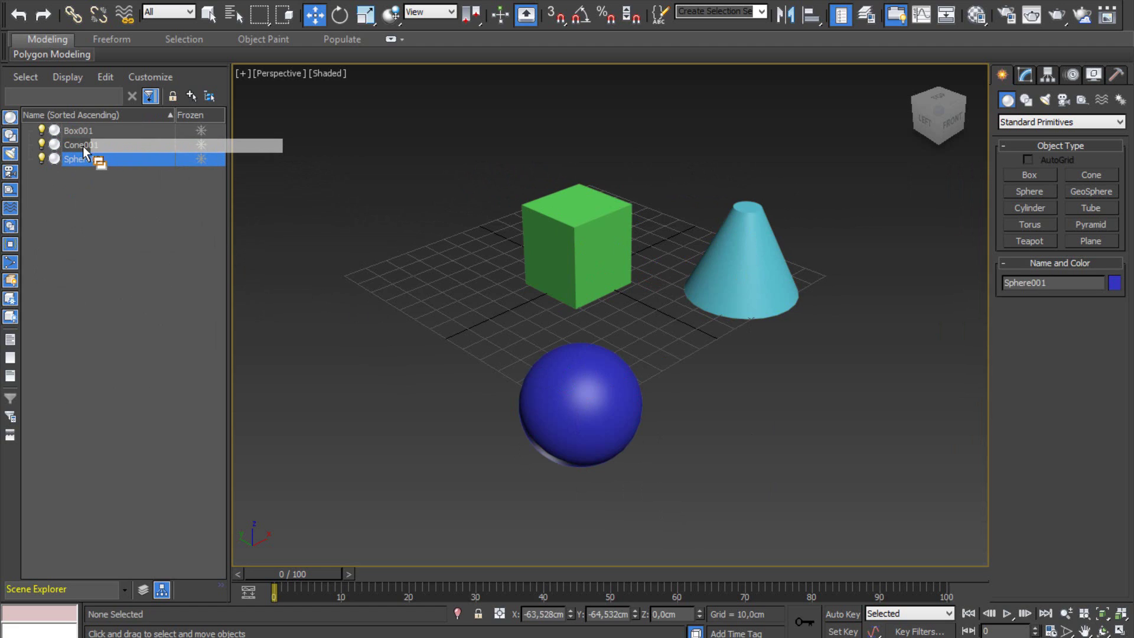
left_click_drag(81, 145, 82, 131)
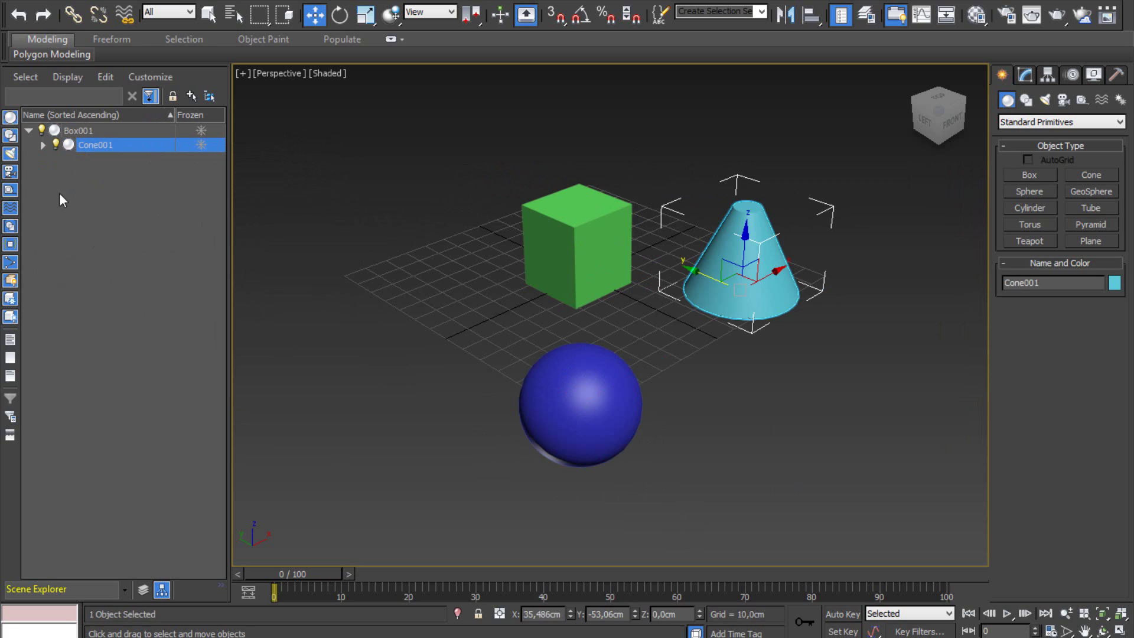
left_click(28, 131)
left_click(427, 223)
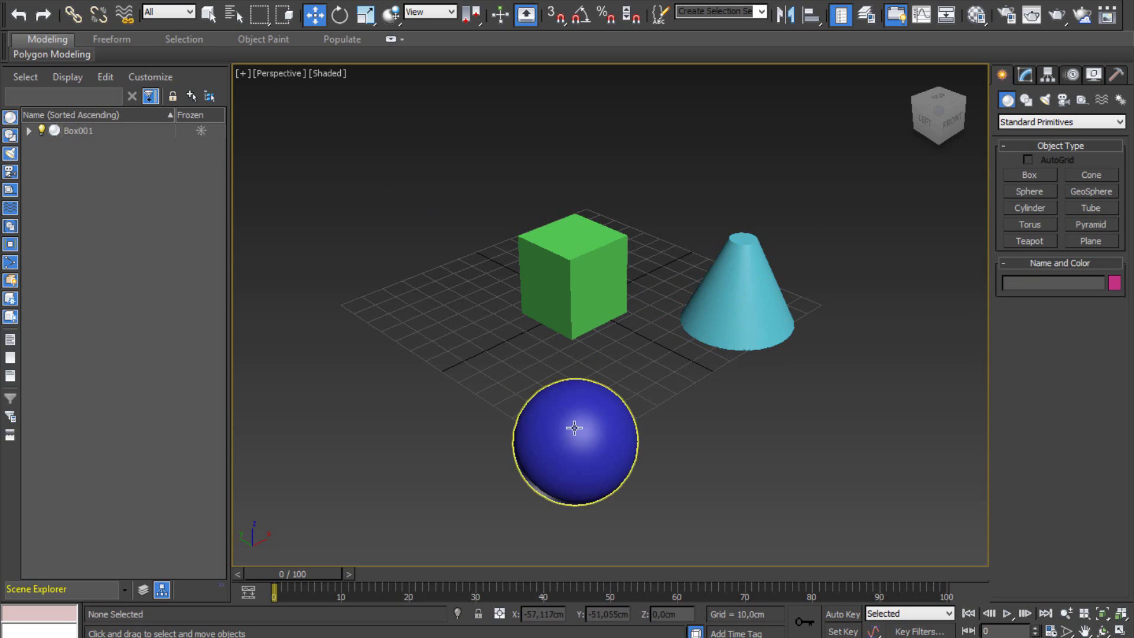
left_click(570, 283)
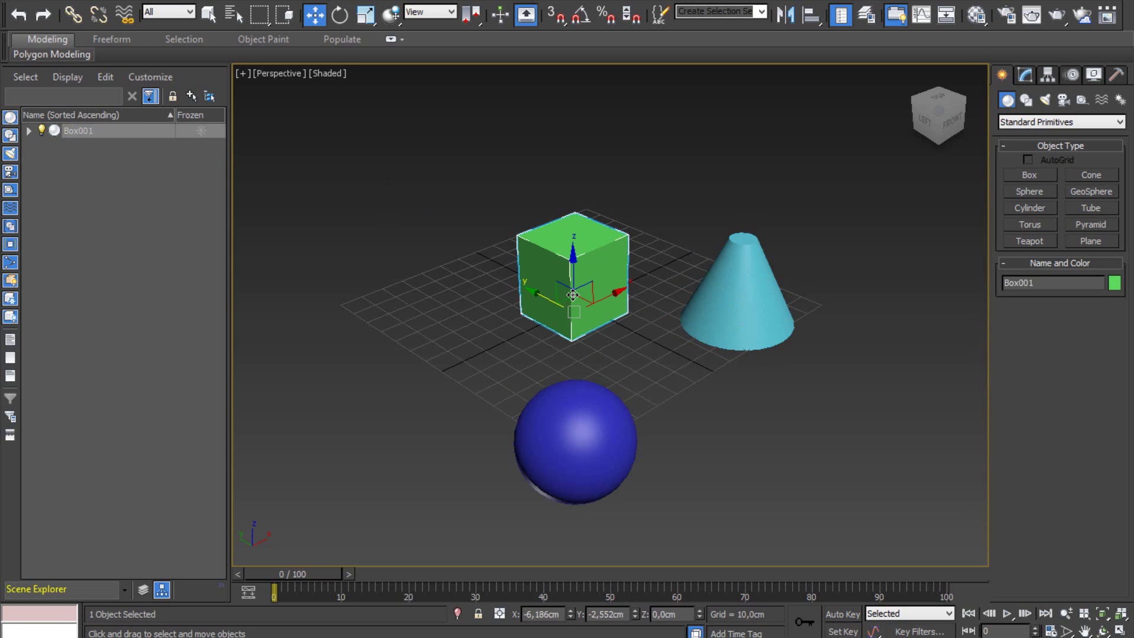
left_click(467, 302)
middle_click_drag(659, 420, 619, 403)
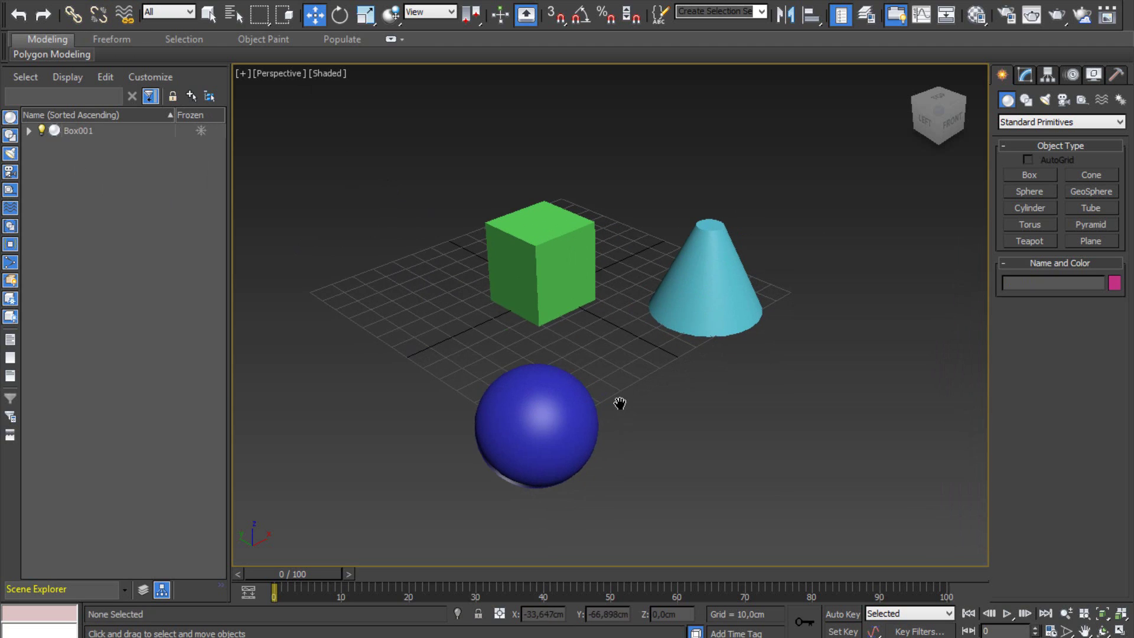
left_click(29, 131)
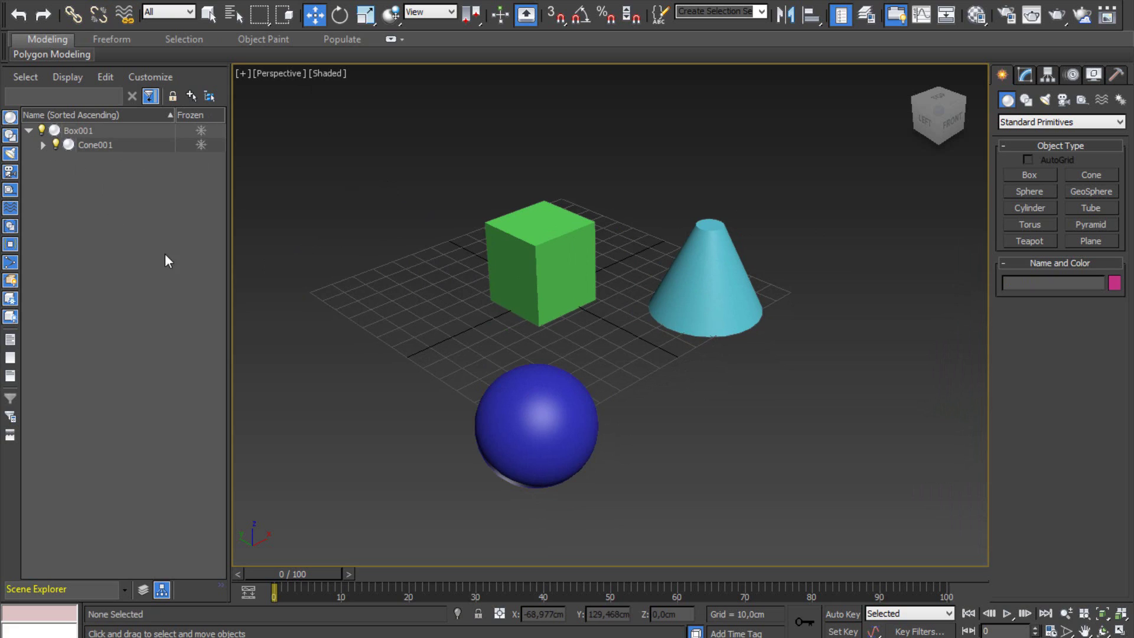
left_click(43, 144)
Open a new Schematic View, move the Display floater aside and enlarge the window
left_click(402, 1)
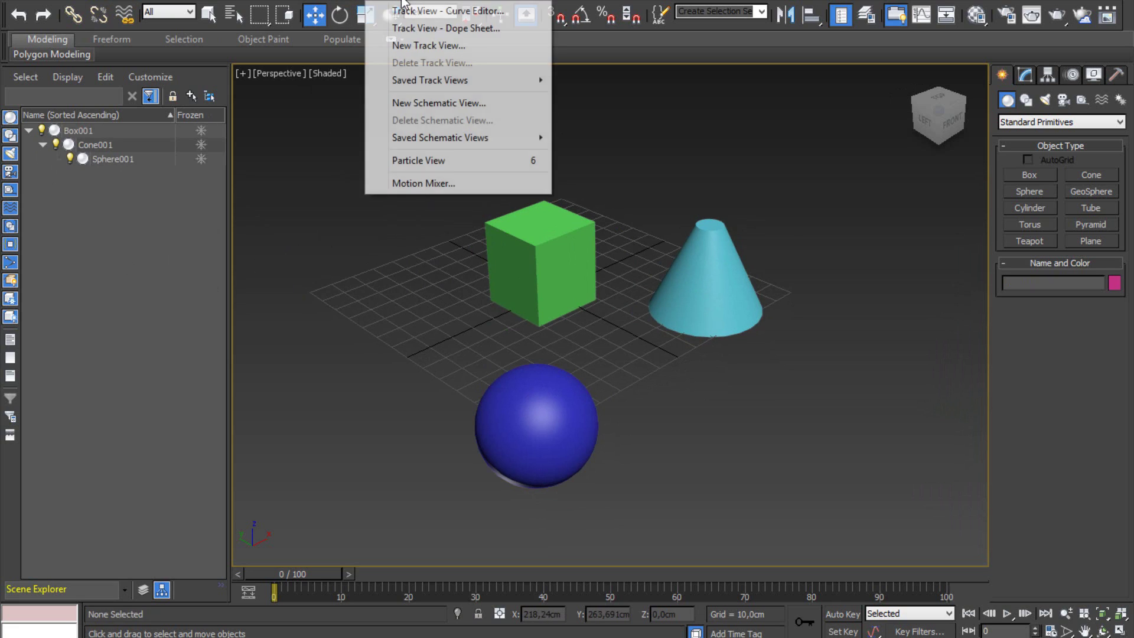
left_click(408, 106)
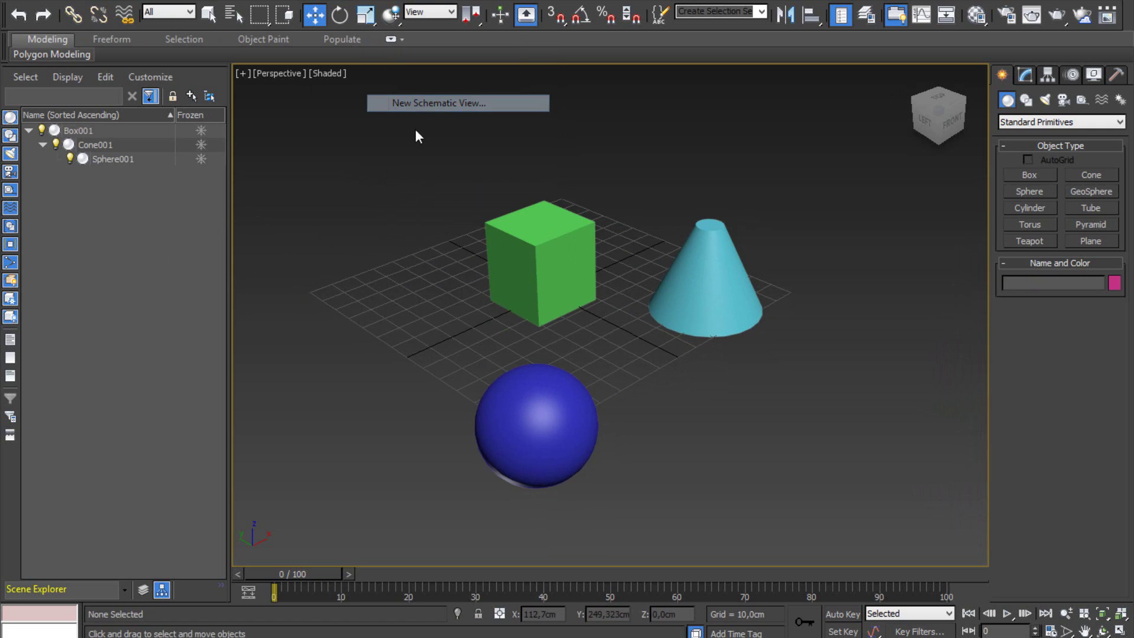
left_click_drag(313, 82, 125, 70)
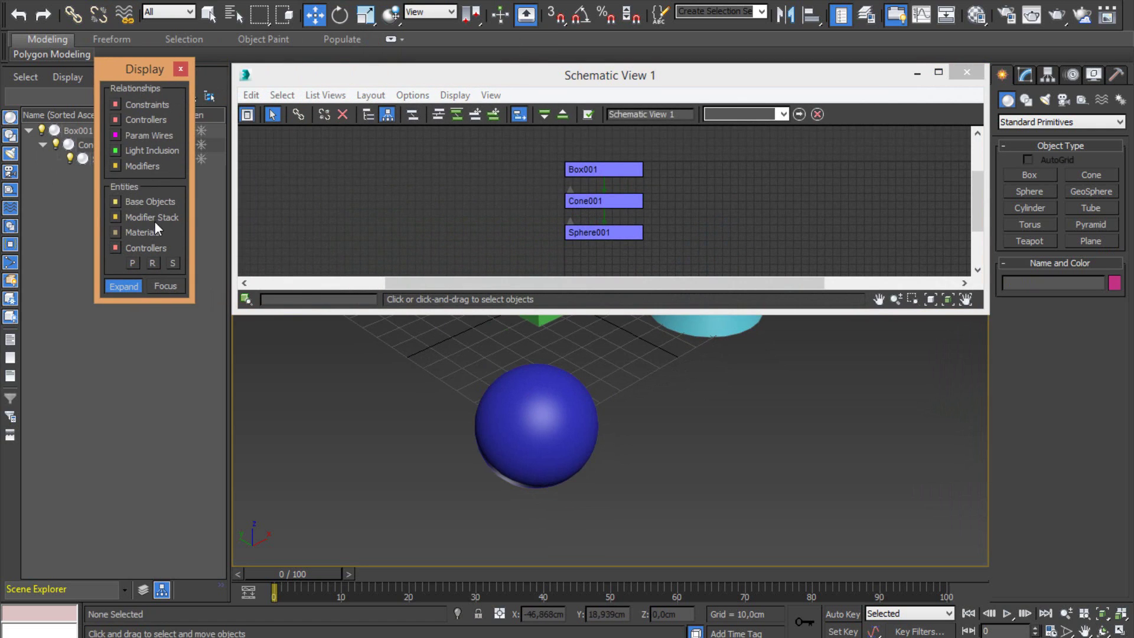
scroll(548, 171, "up", 2)
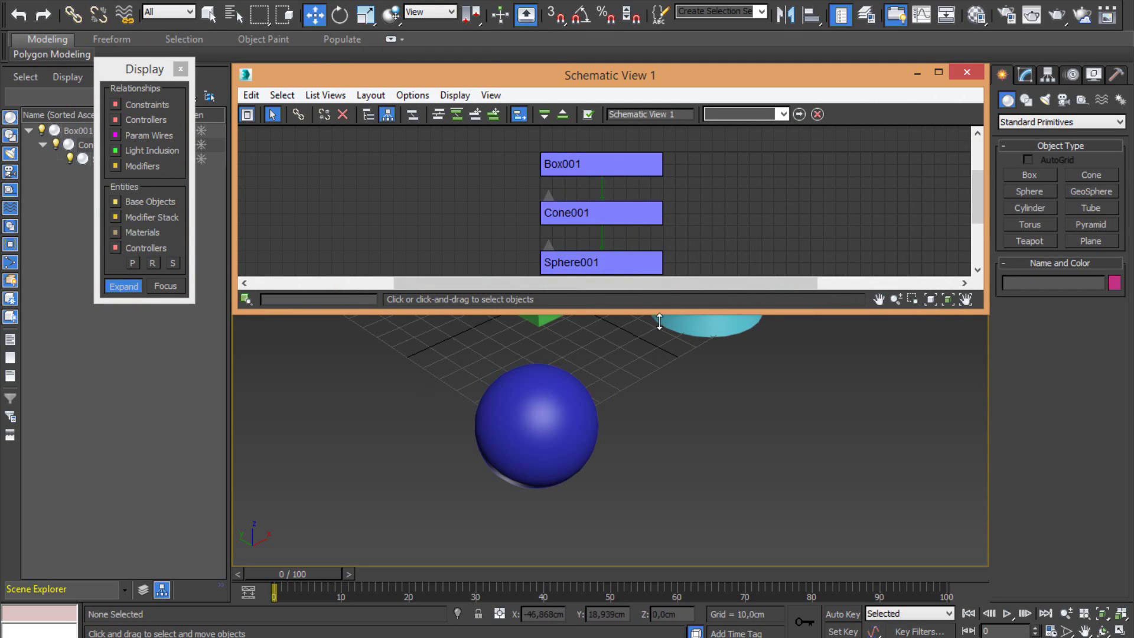
left_click_drag(659, 321, 673, 496)
scroll(555, 296, "up", 1)
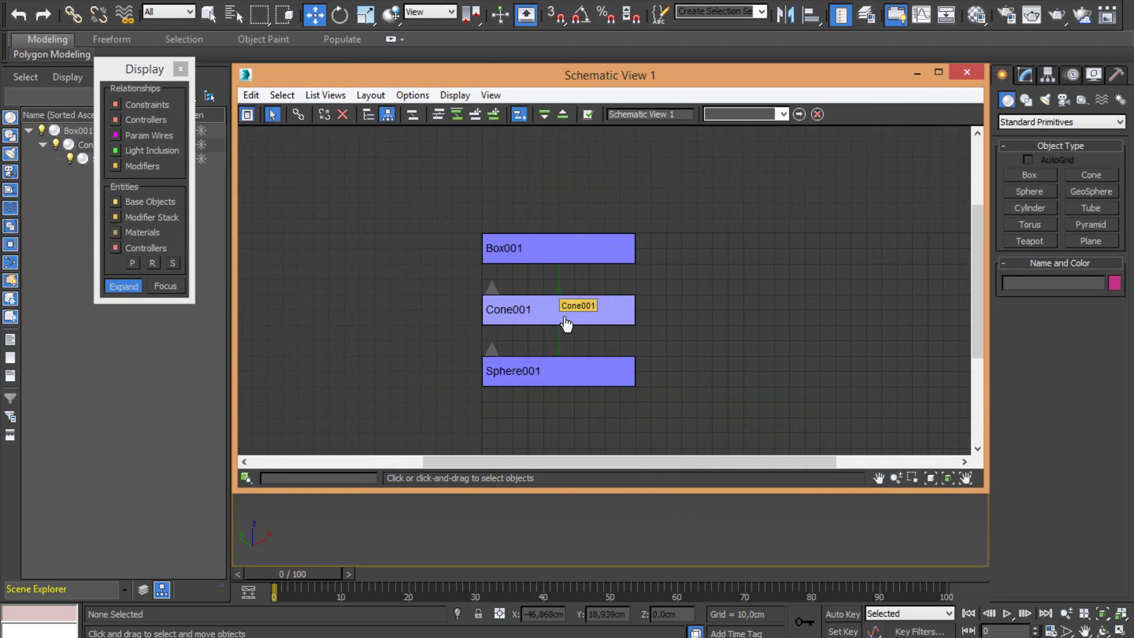
scroll(565, 323, "up", 1)
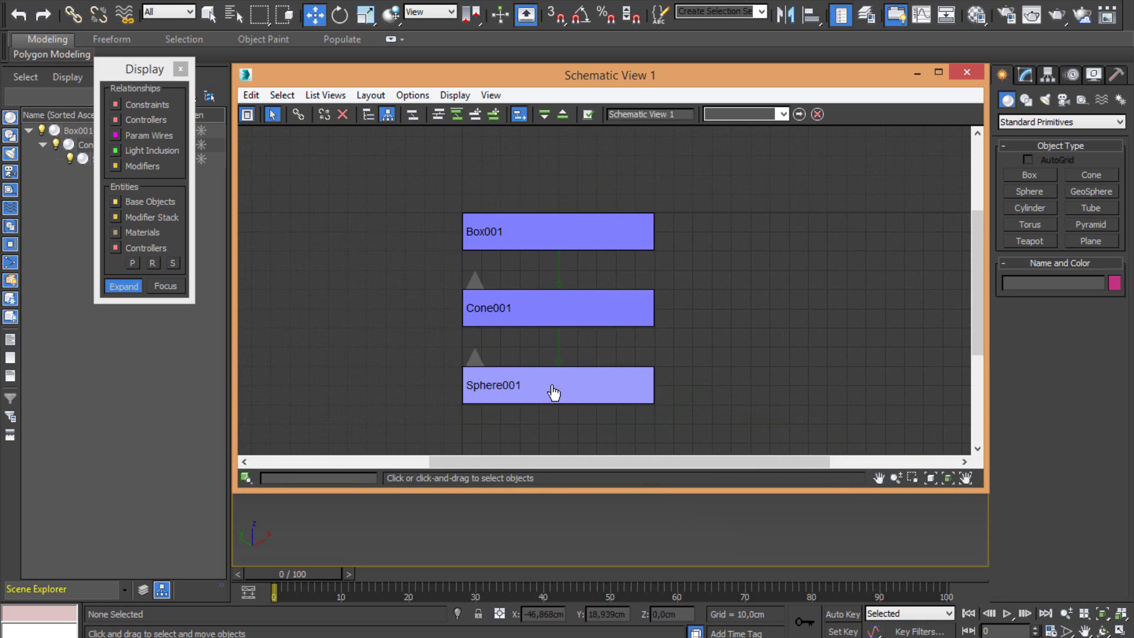
Drag the Sphere001 and Cone001 nodes right and recentre the node graph
left_click_drag(553, 392, 725, 408)
left_click_drag(641, 316, 803, 311)
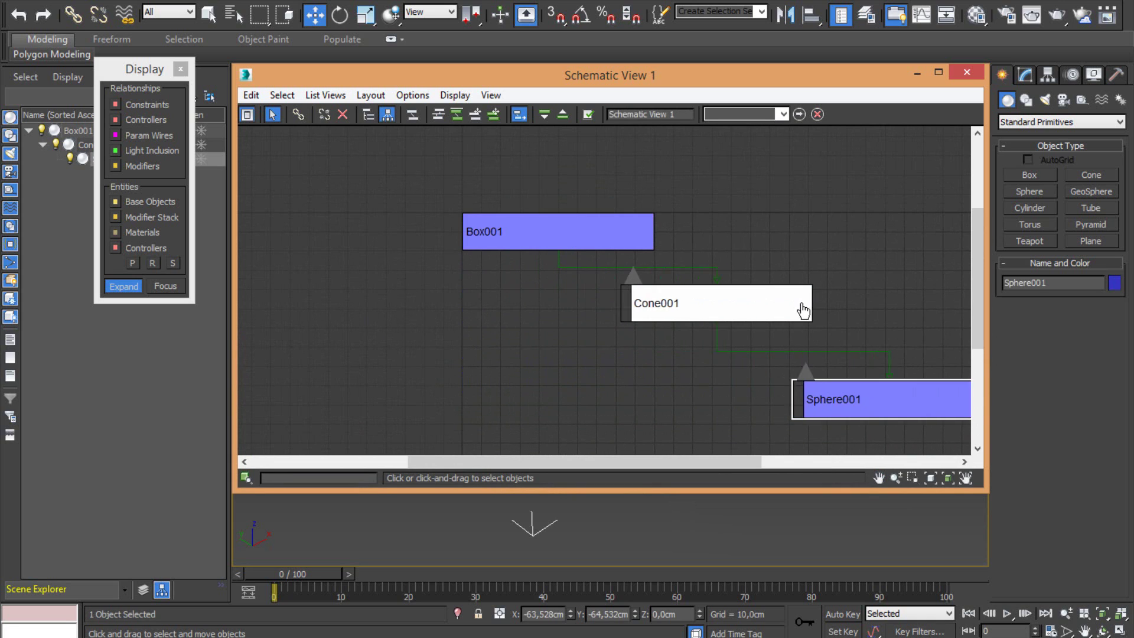
left_click(695, 303)
mouse_move(696, 304)
middle_mouse_down()
mouse_move(534, 253)
mouse_move(589, 242)
middle_mouse_up()
scroll(543, 260, "down", 2)
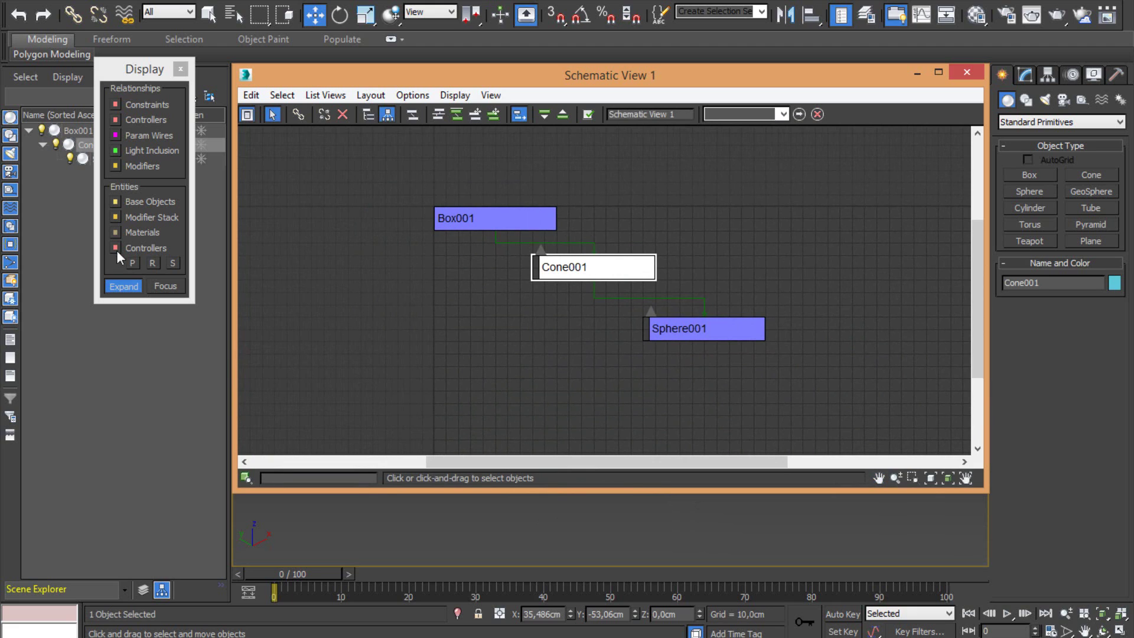
Show, then hide, the position, rotation and scale controller nodes, and close the Display floater
left_click(133, 263)
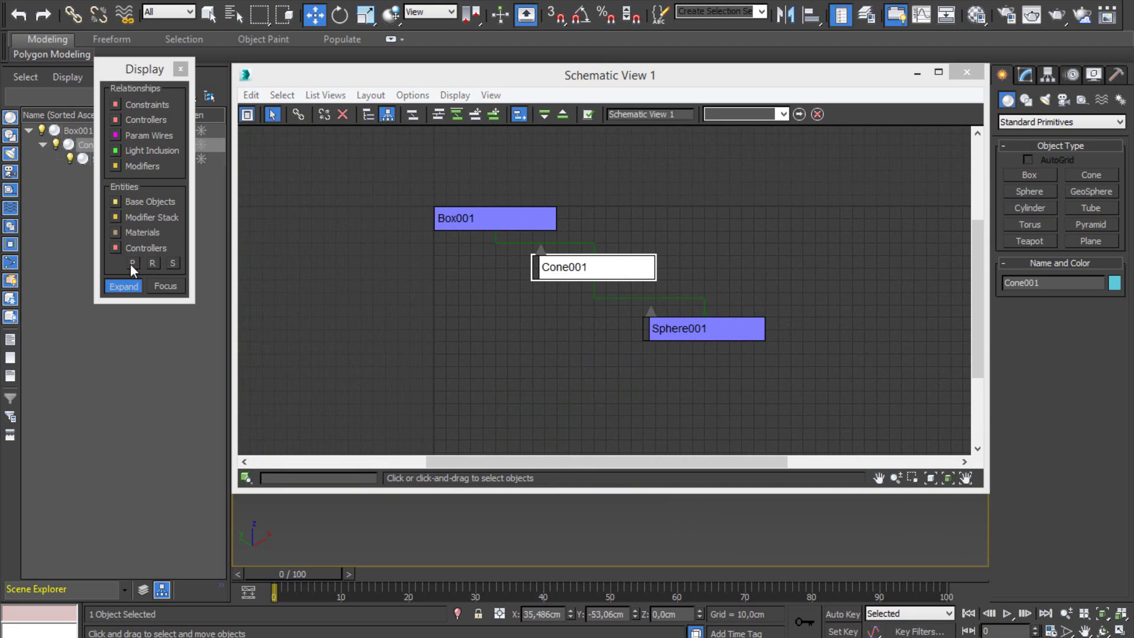
left_click(153, 264)
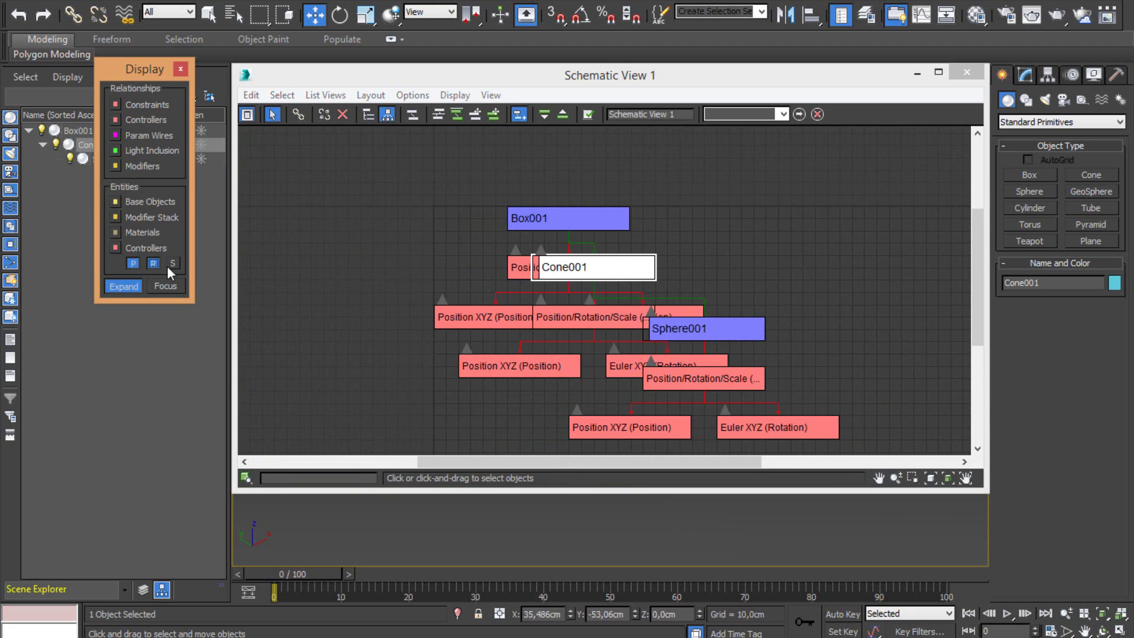
left_click(475, 321)
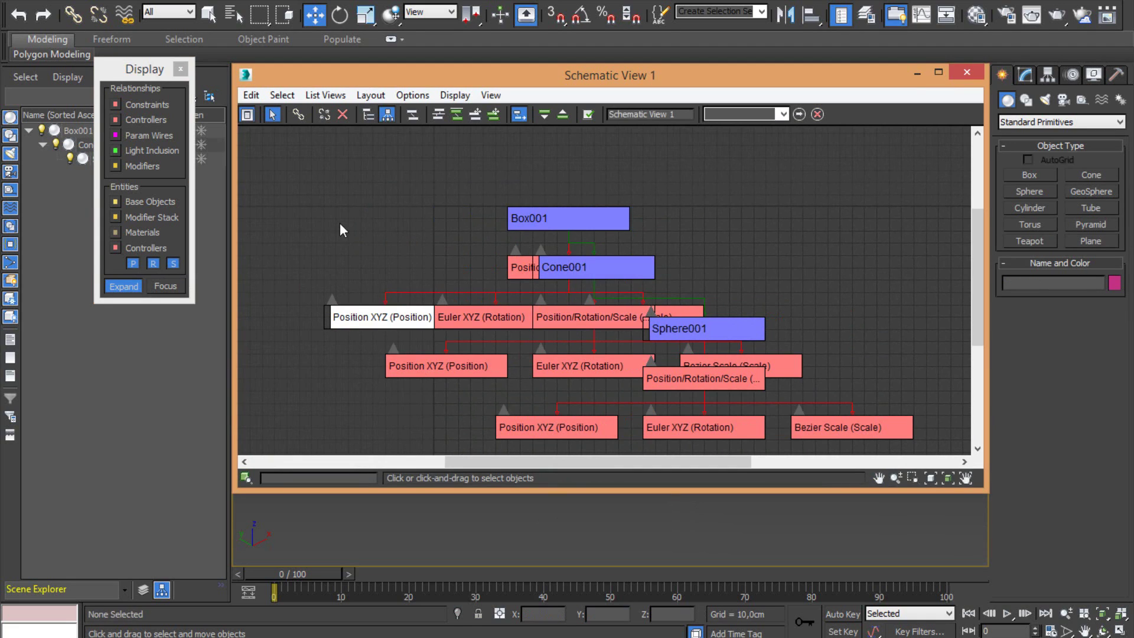
left_click(133, 263)
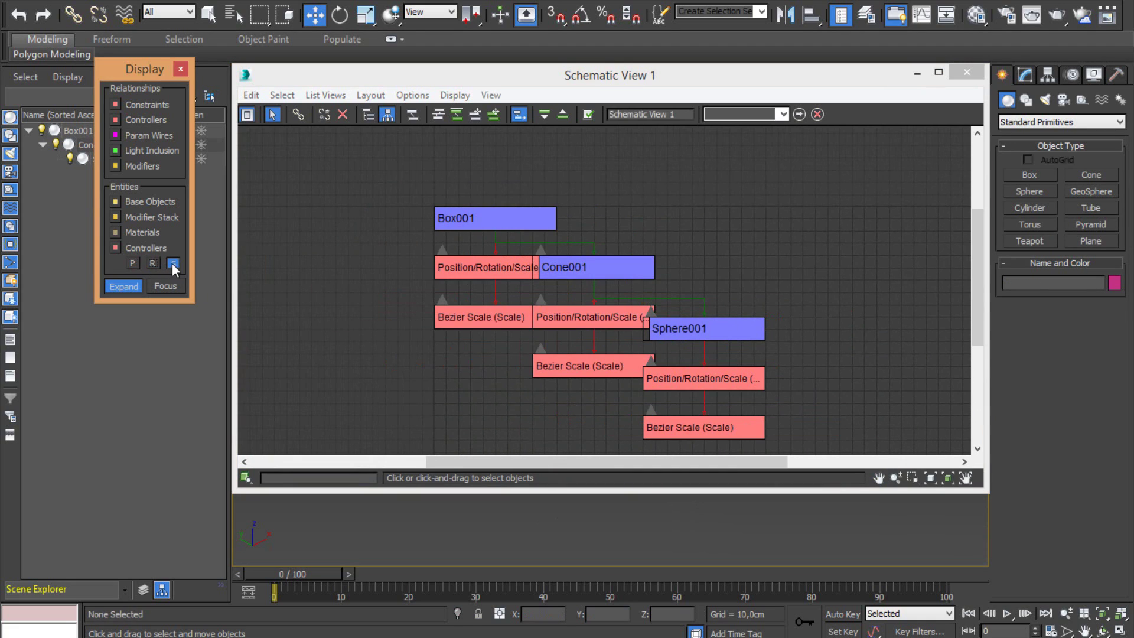
left_click(173, 263)
left_click(180, 69)
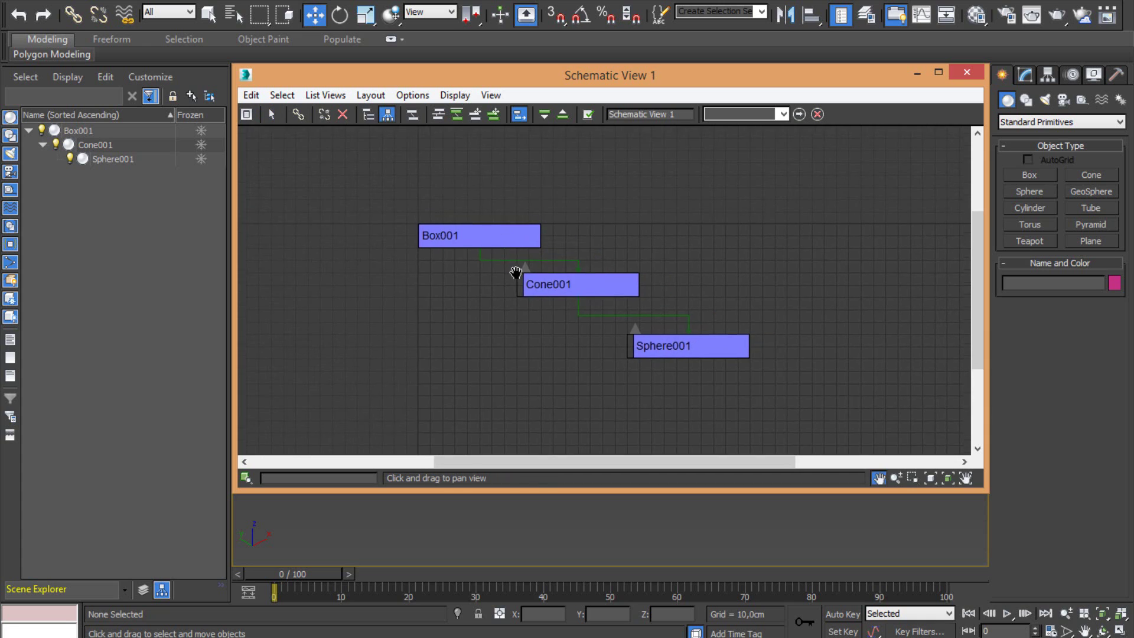
Delete the Box001–Cone001 and Cone001–Sphere001 links in Schematic View
scroll(494, 334, "up", 1)
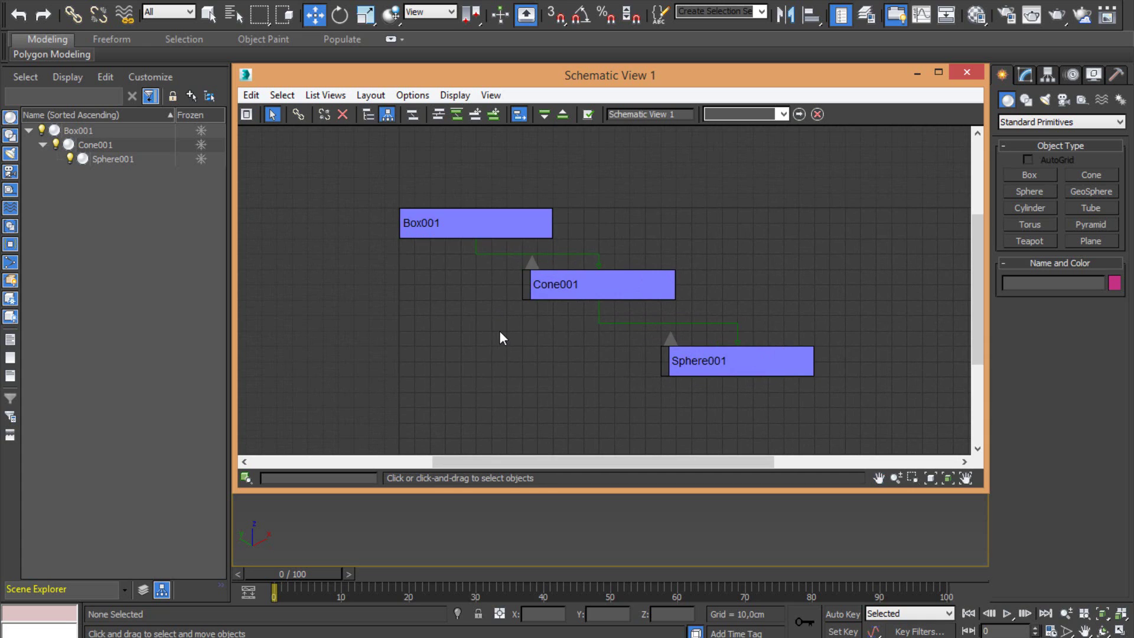
left_click(490, 259)
key("Delete")
left_click(622, 324)
key("Delete")
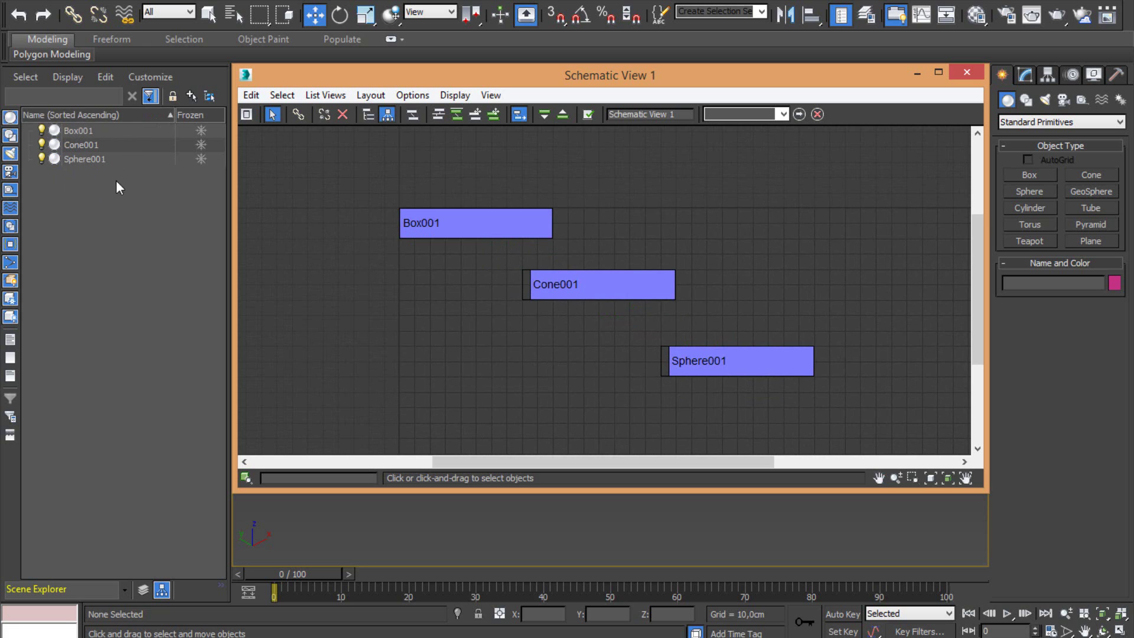
Connect Sphere001 back to Cone001 and move the Schematic View window aside
scroll(490, 329, "down", 1)
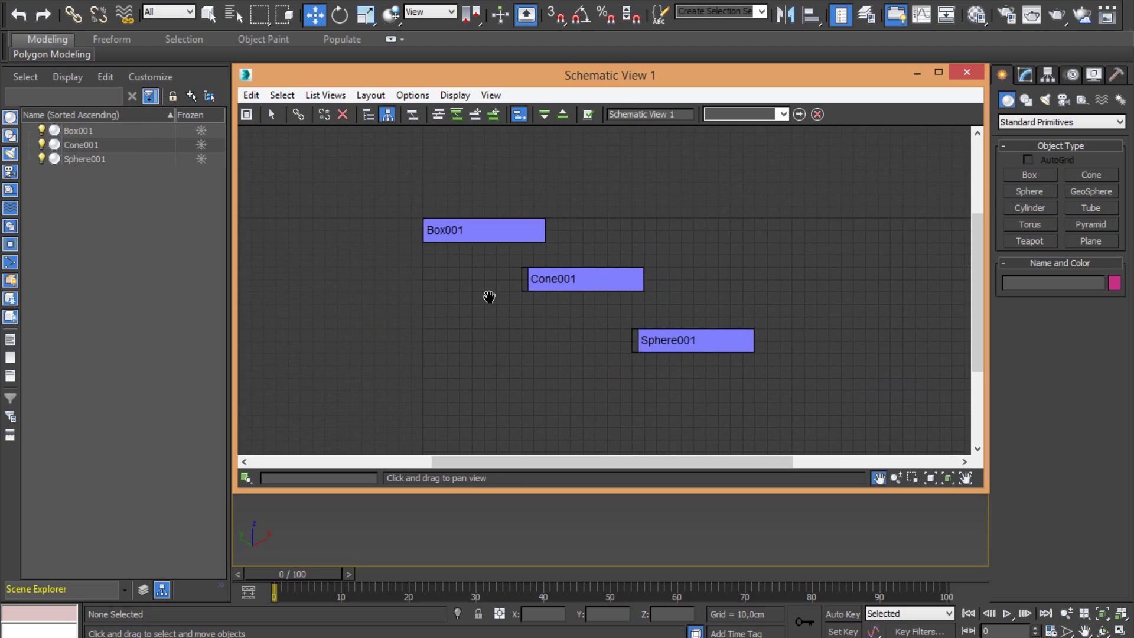
scroll(536, 298, "up", 1)
middle_click_drag(535, 304, 496, 286)
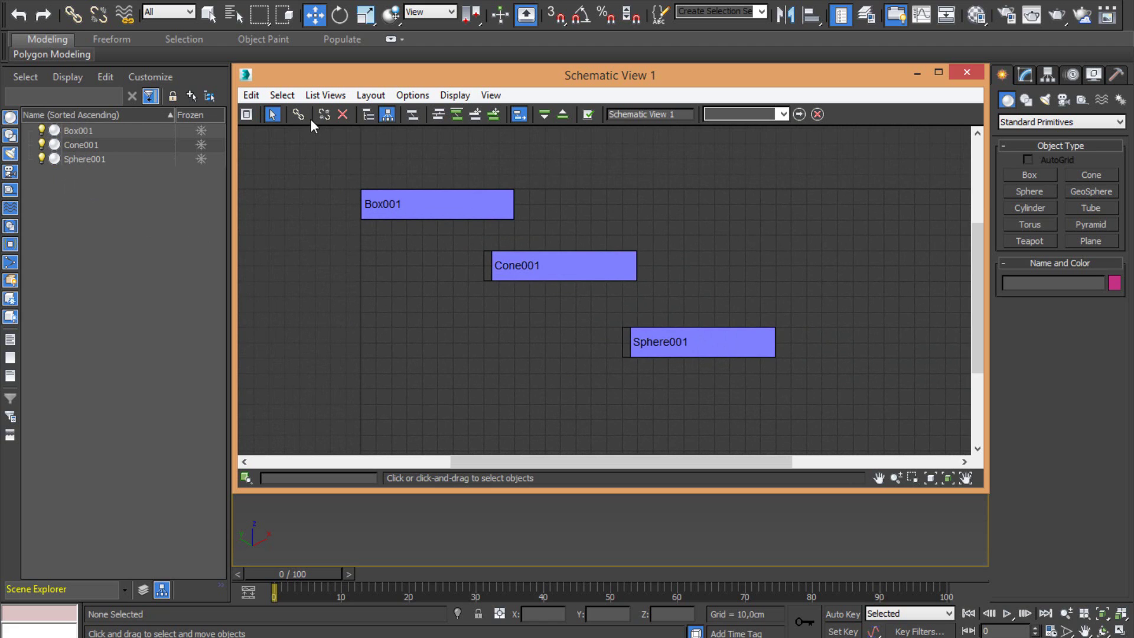
left_click(298, 114)
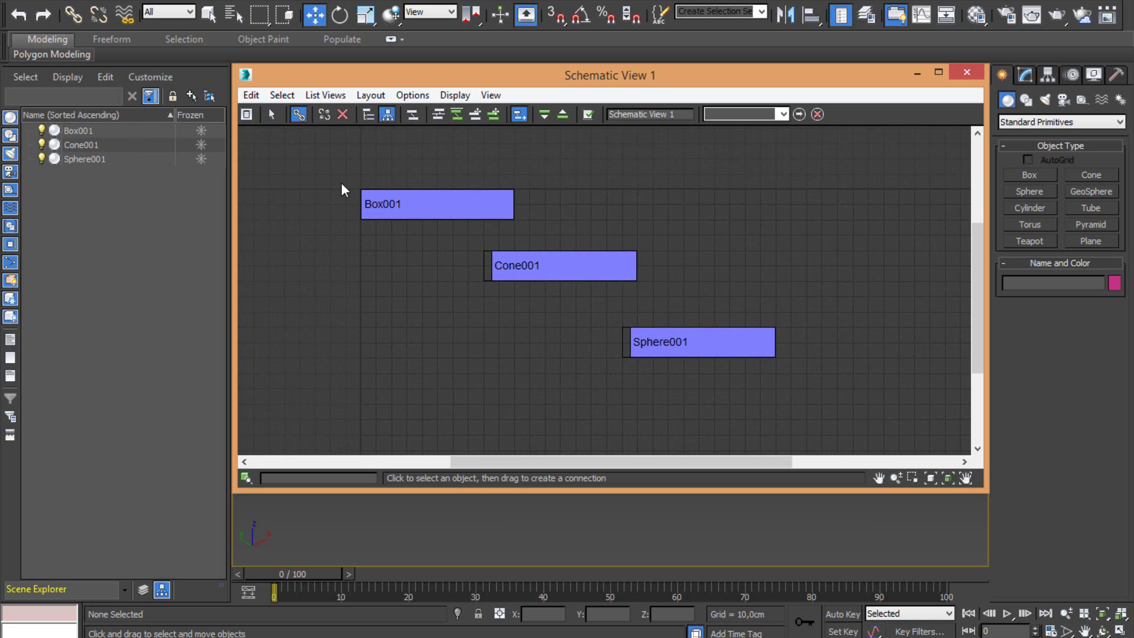
left_click_drag(683, 342, 505, 216)
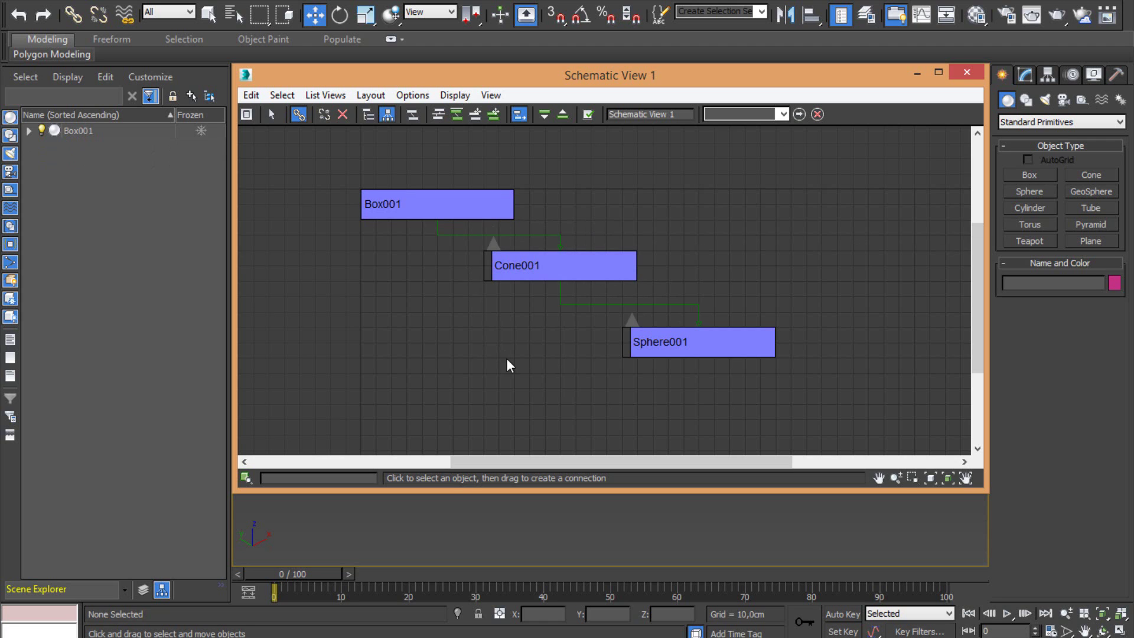
mouse_move(831, 78)
left_mouse_down()
mouse_move(300, 340)
mouse_move(311, 342)
left_mouse_up()
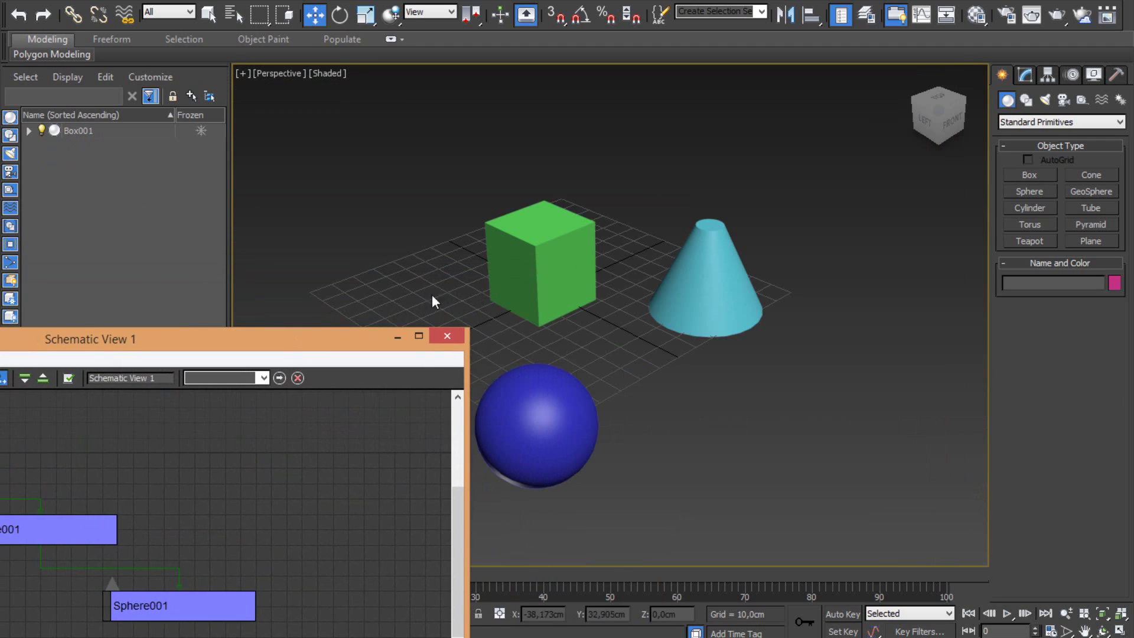
Move the box and its children up-left, nudge the cone along X, and recentre Schematic View
left_click(568, 282)
right_click(568, 281)
left_click(570, 283)
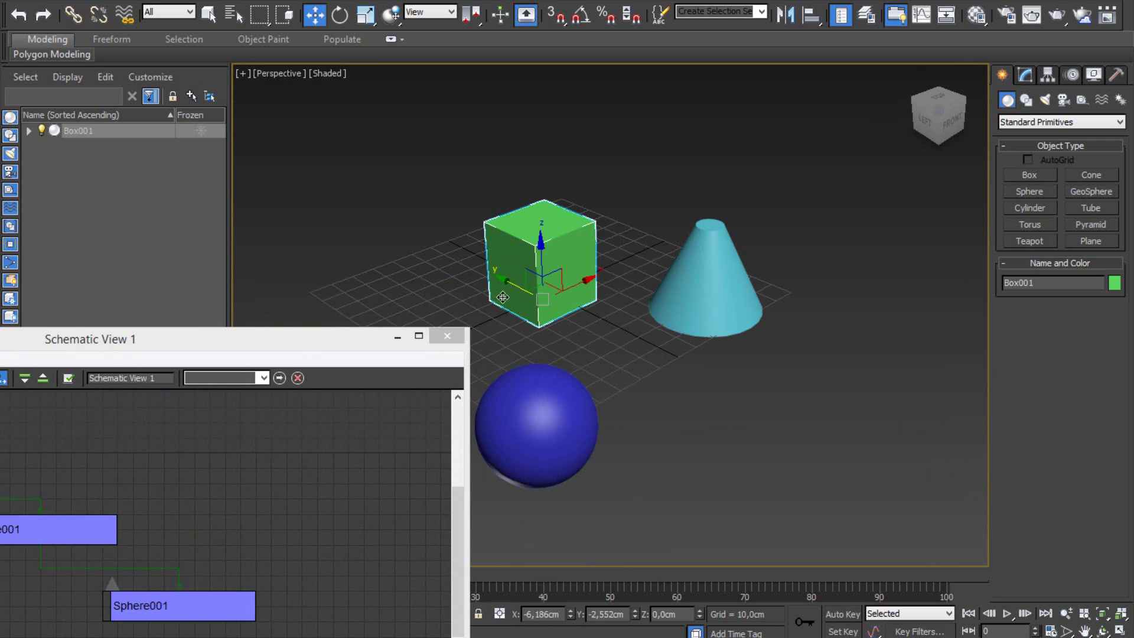
left_click_drag(515, 295, 456, 268)
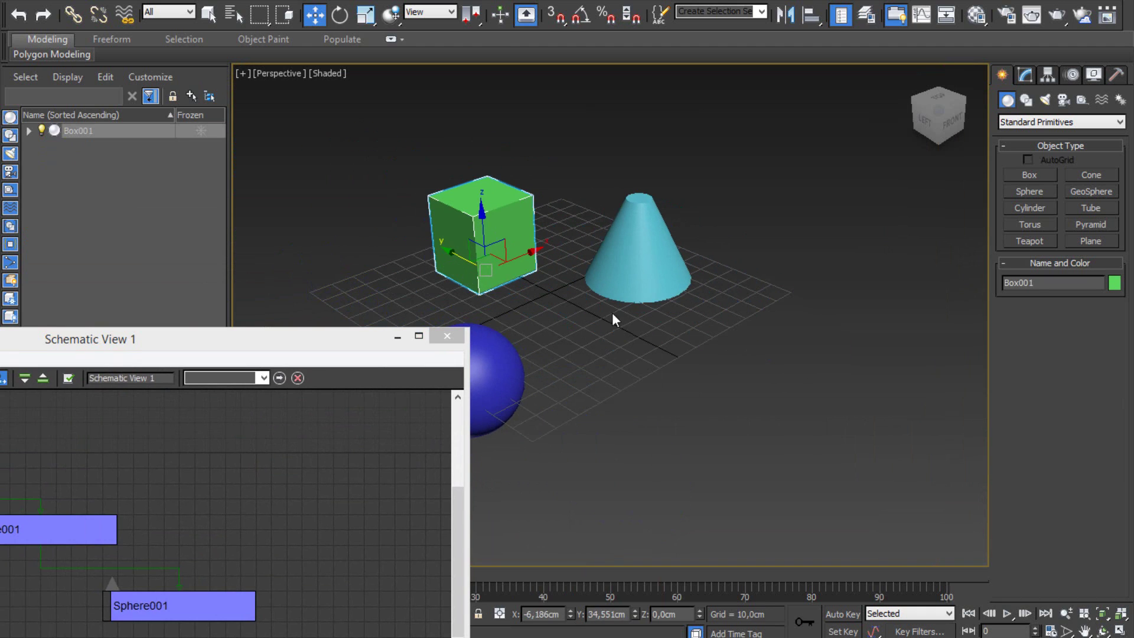
left_click(665, 280)
left_click_drag(665, 281, 689, 279)
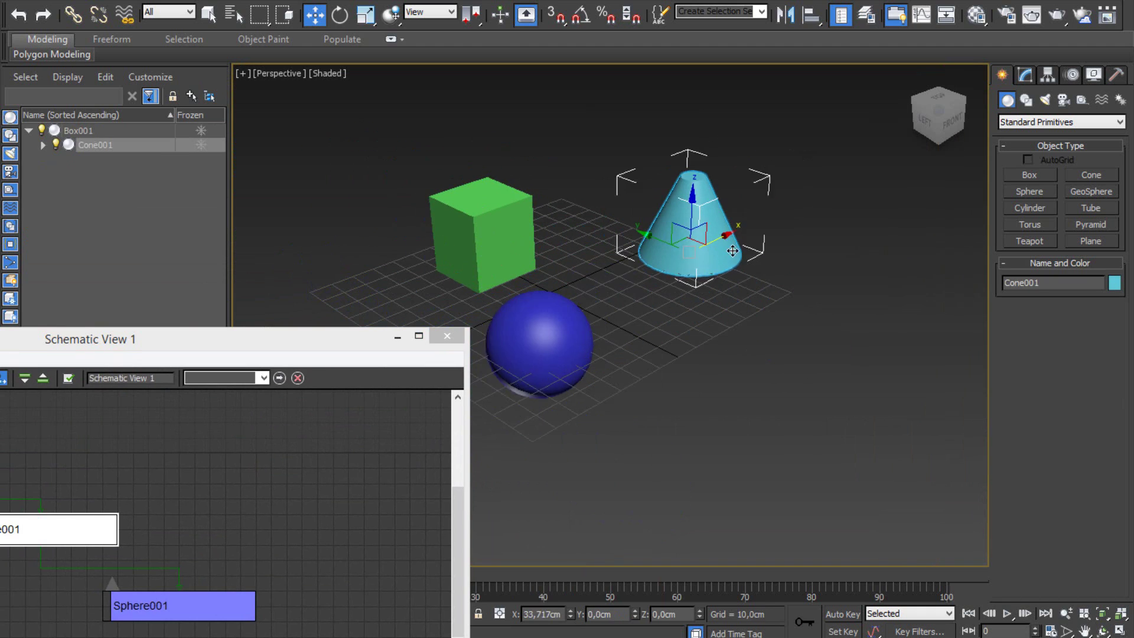
left_click_drag(167, 344, 626, 107)
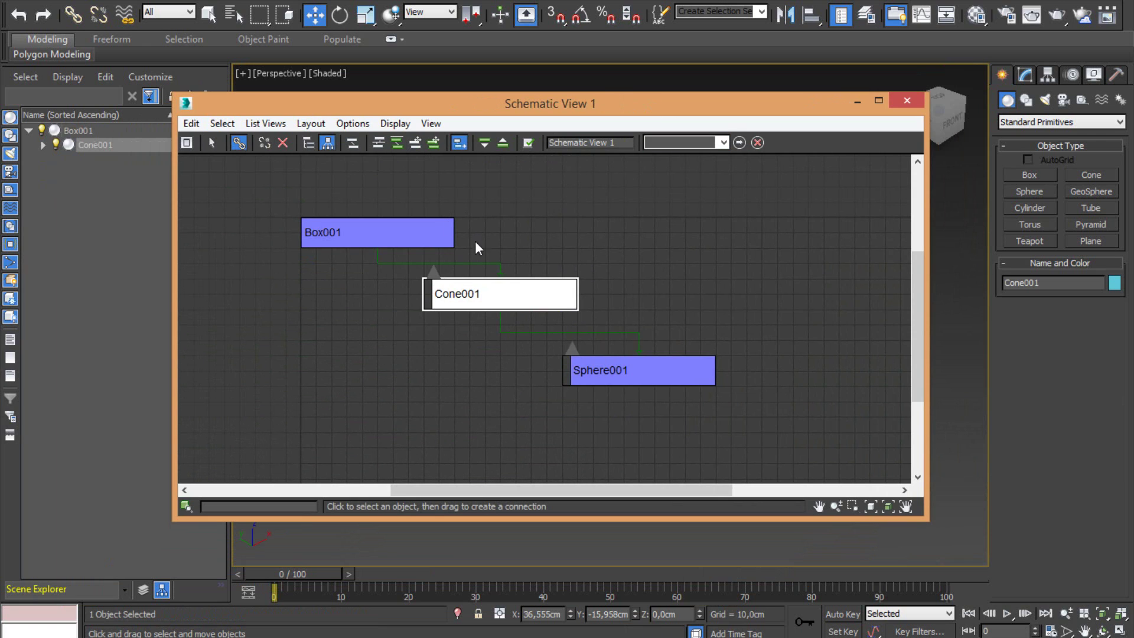
Select all three nodes and arrange them vertically, declining Always Arrange
left_click_drag(283, 187, 750, 413)
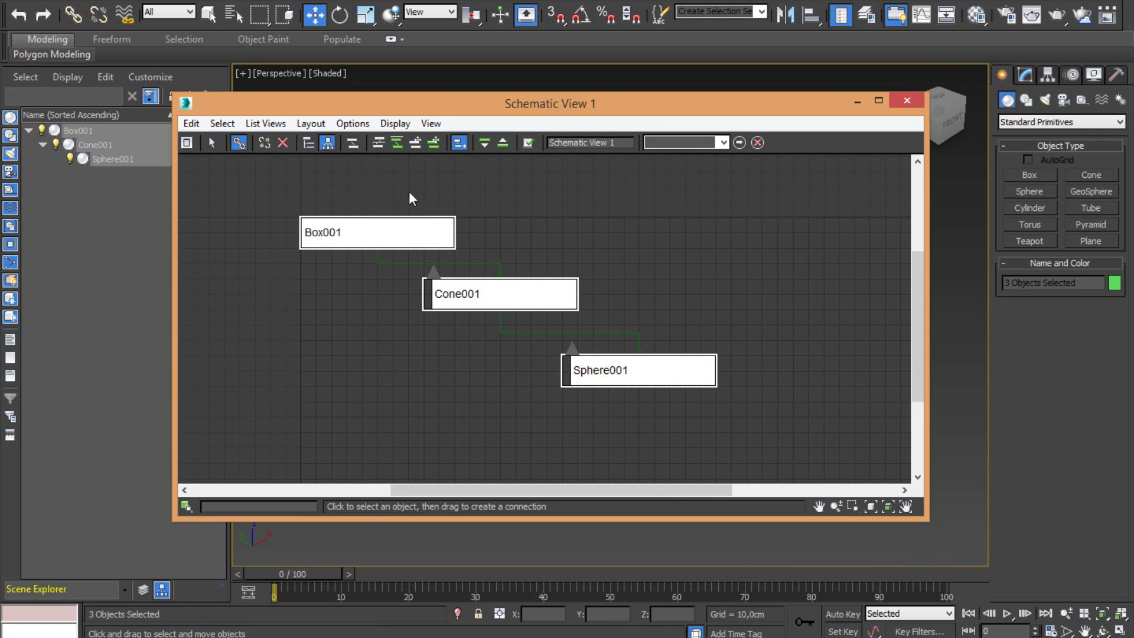
left_click(352, 144)
left_click(695, 370)
left_click(381, 144)
Pan the node graph into view and return to the Select tool
middle_click_drag(451, 274, 610, 286)
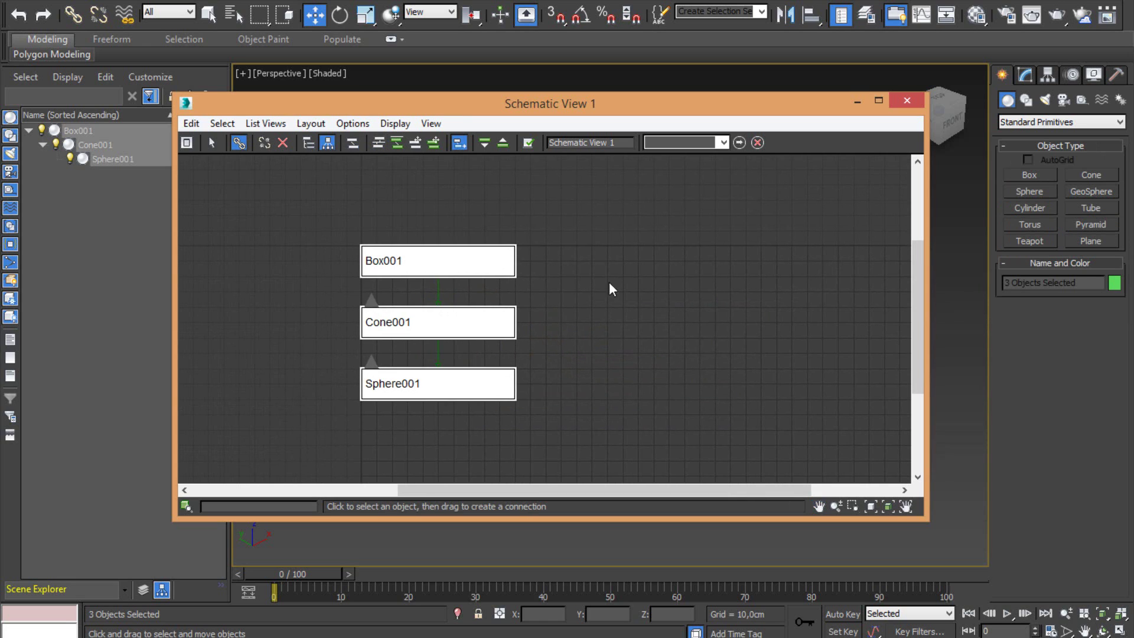
left_click(297, 264)
mouse_move(296, 263)
middle_mouse_down()
mouse_move(446, 350)
mouse_move(460, 344)
middle_mouse_up()
key("c")
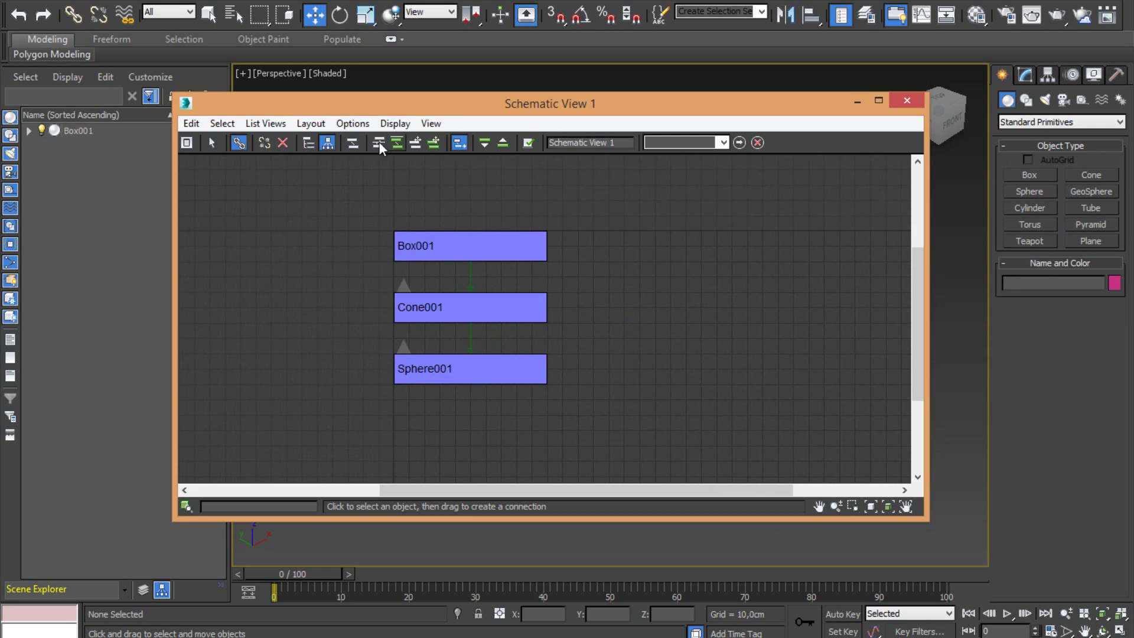
middle_click_drag(608, 366, 574, 367)
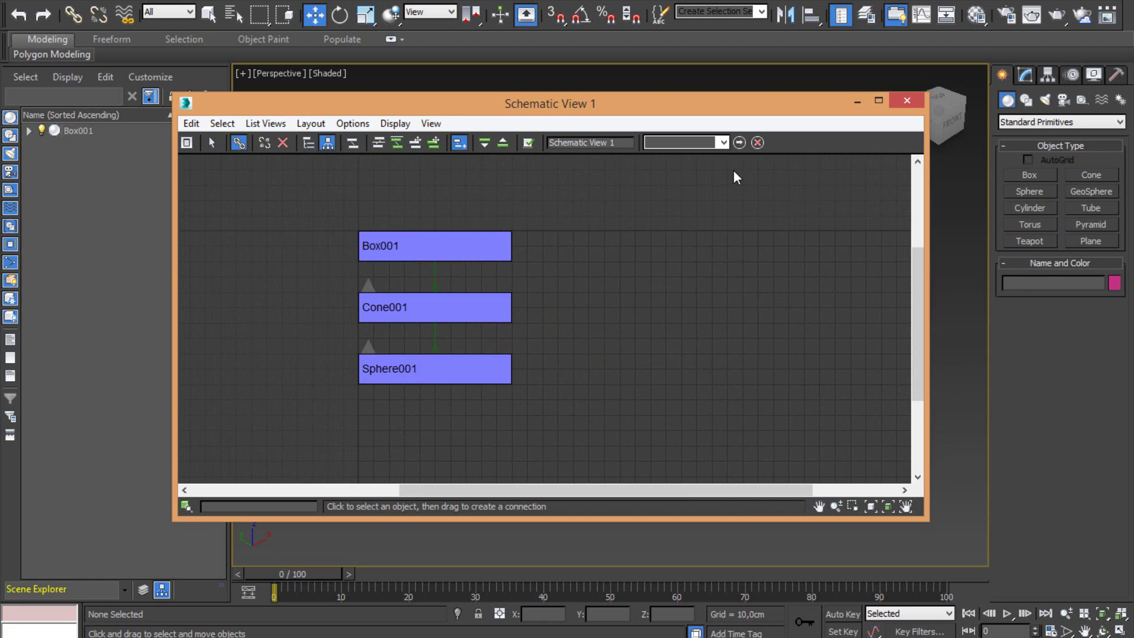
left_click(212, 142)
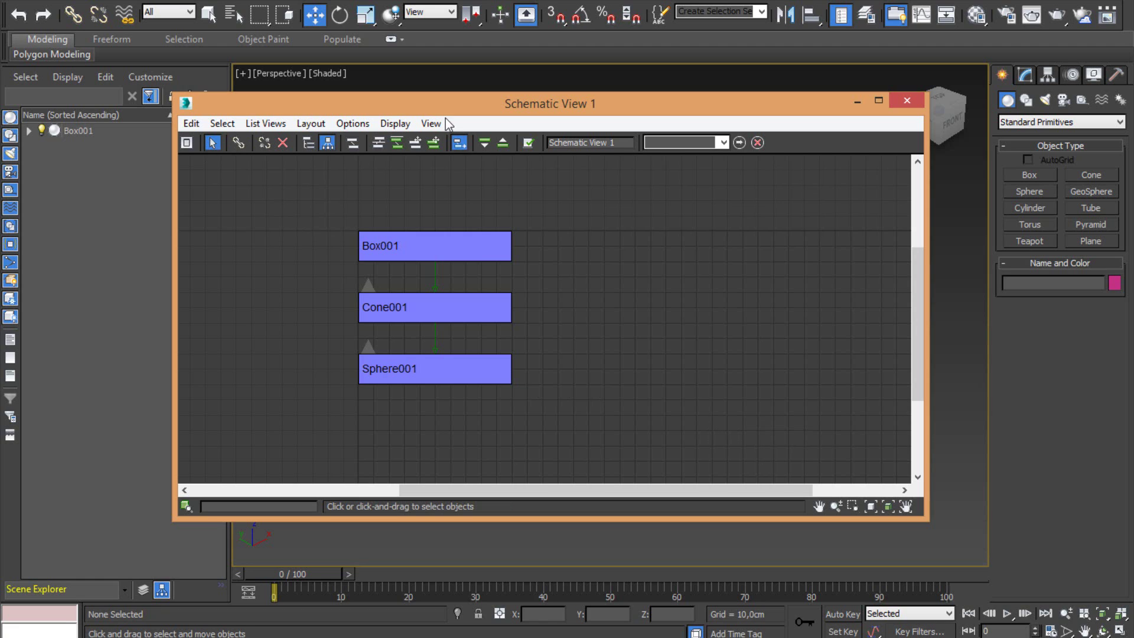
left_click(421, 3)
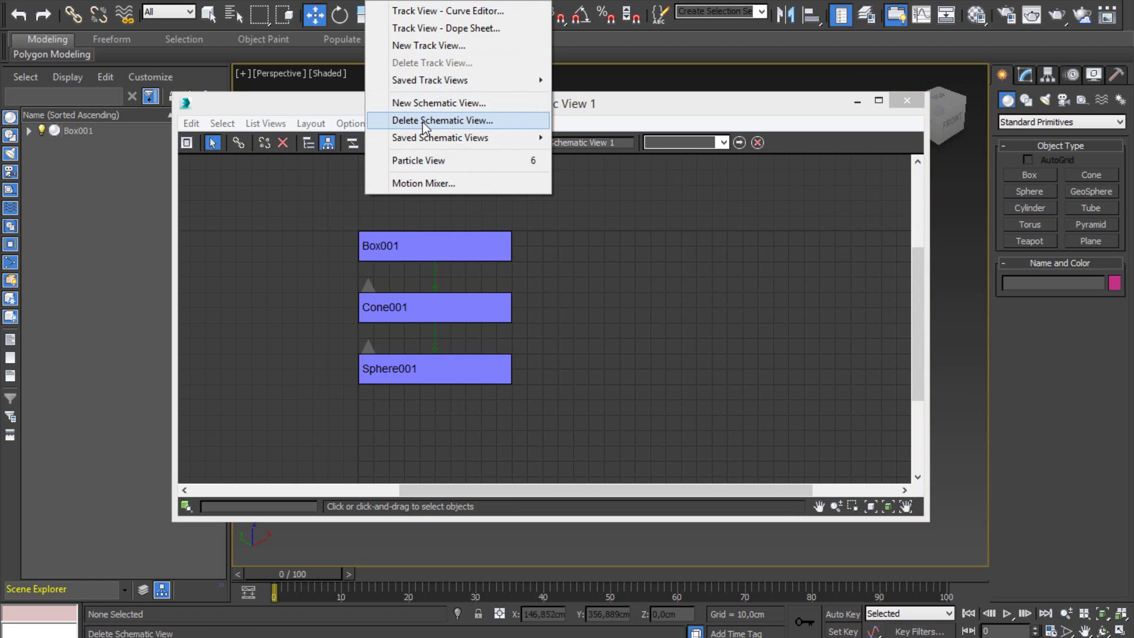
left_click(438, 102)
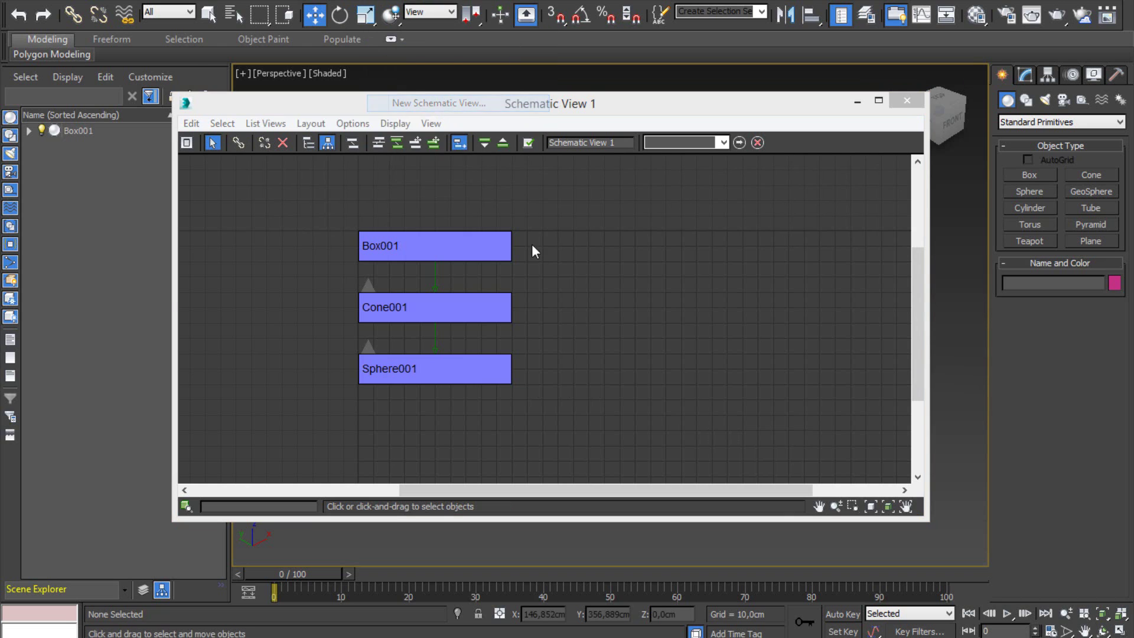
left_click_drag(523, 103, 509, 129)
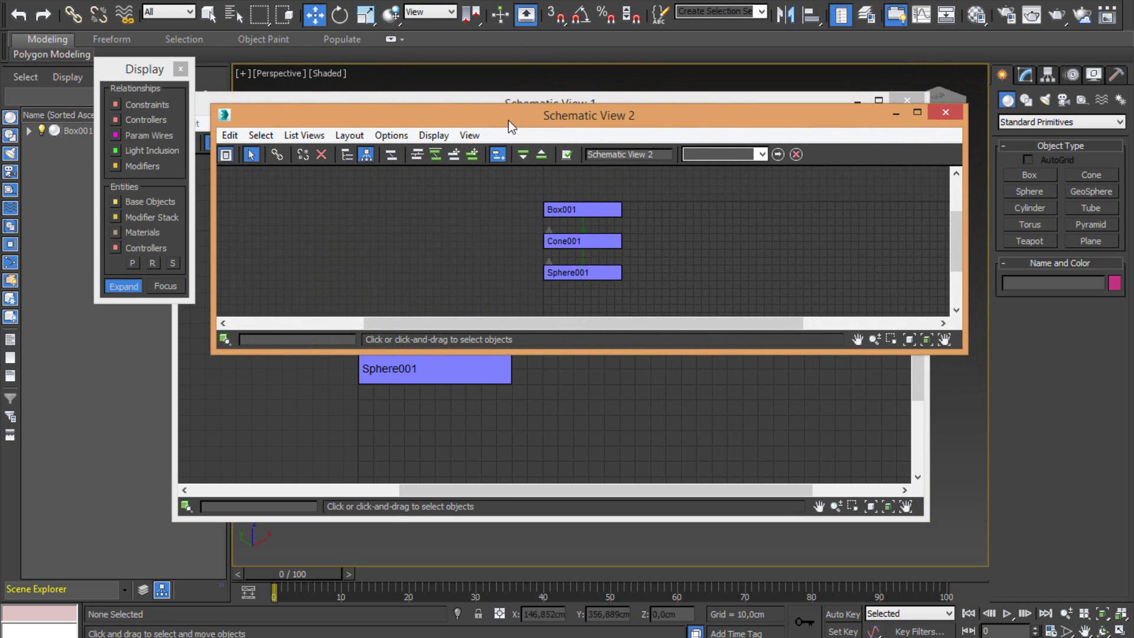
mouse_move(574, 248)
left_mouse_down()
mouse_move(437, 229)
mouse_move(440, 240)
mouse_move(304, 268)
left_mouse_up()
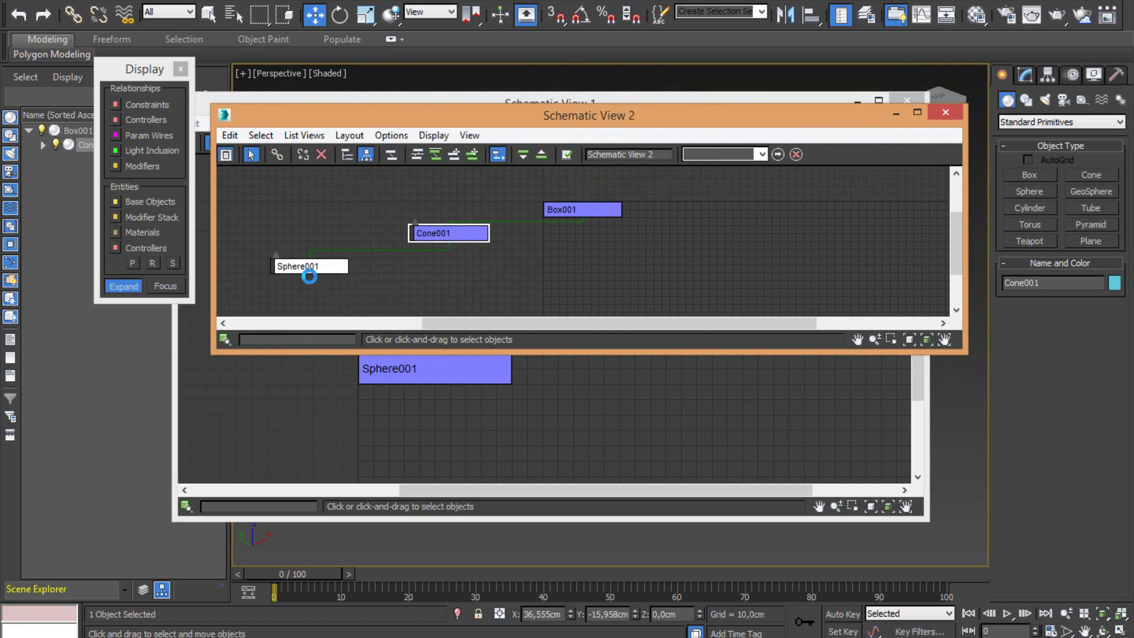
left_click(304, 269)
left_click_drag(455, 245, 487, 241)
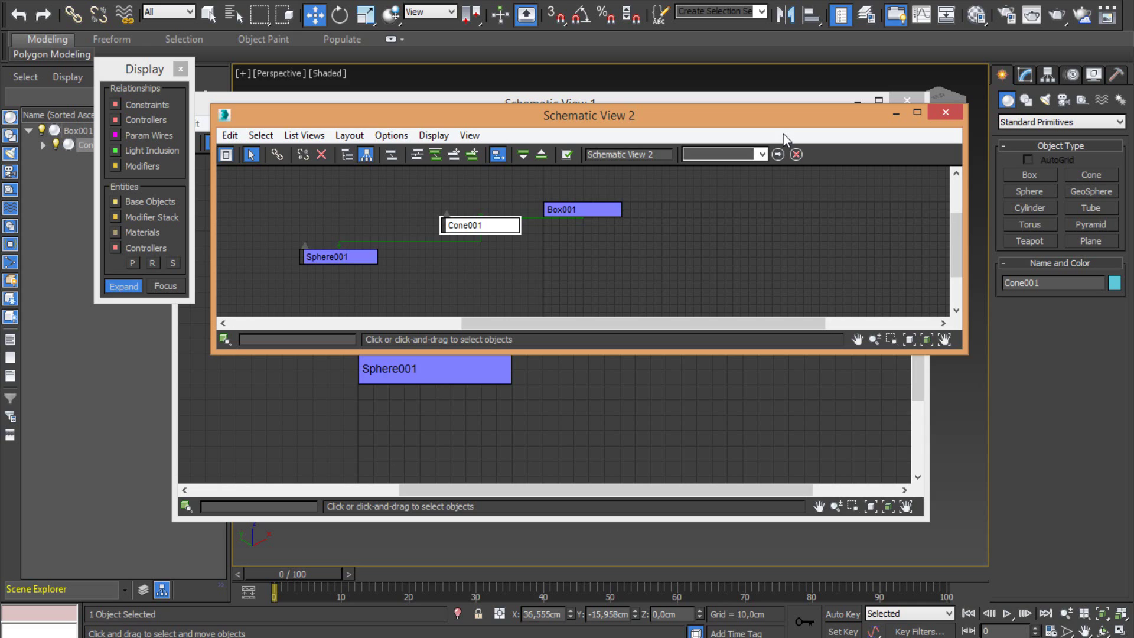
left_click(666, 158)
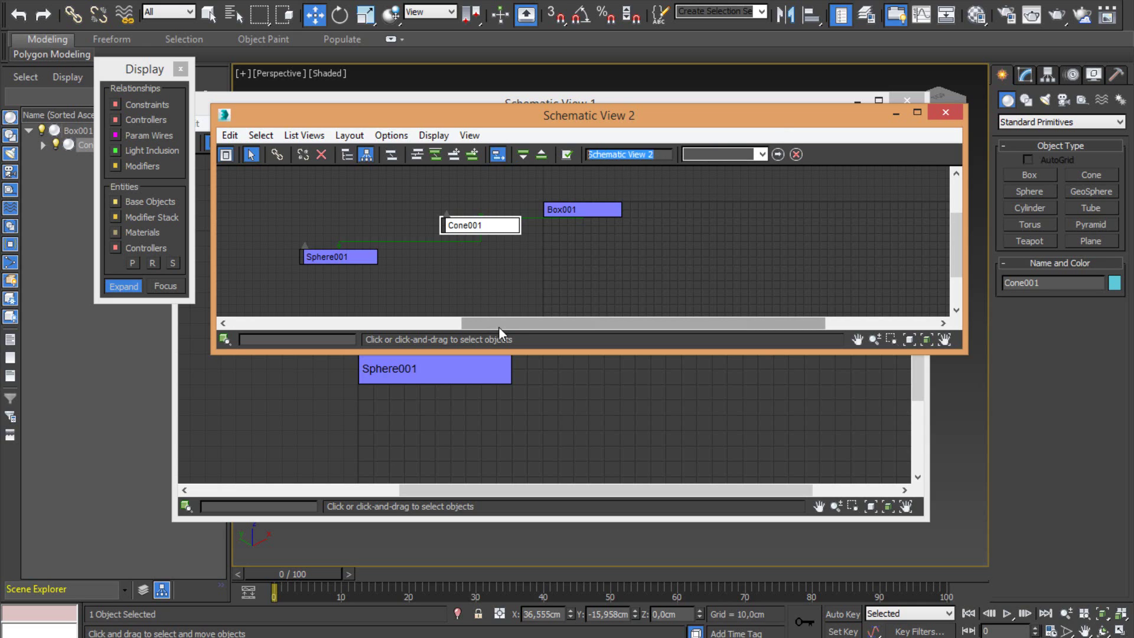
left_click(229, 136)
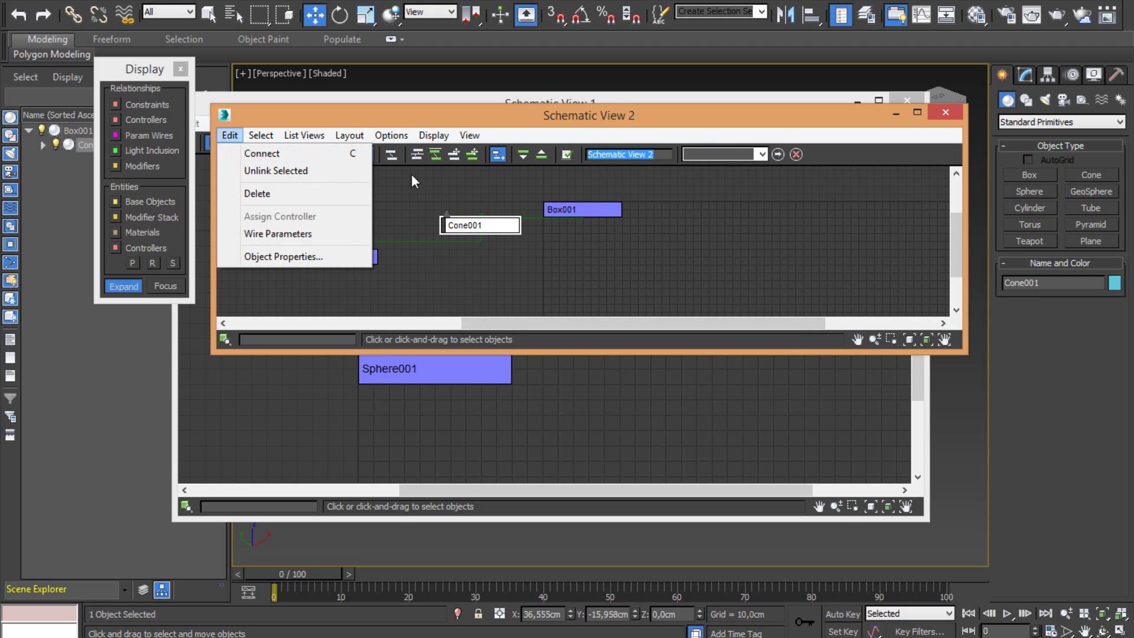
left_click(710, 216)
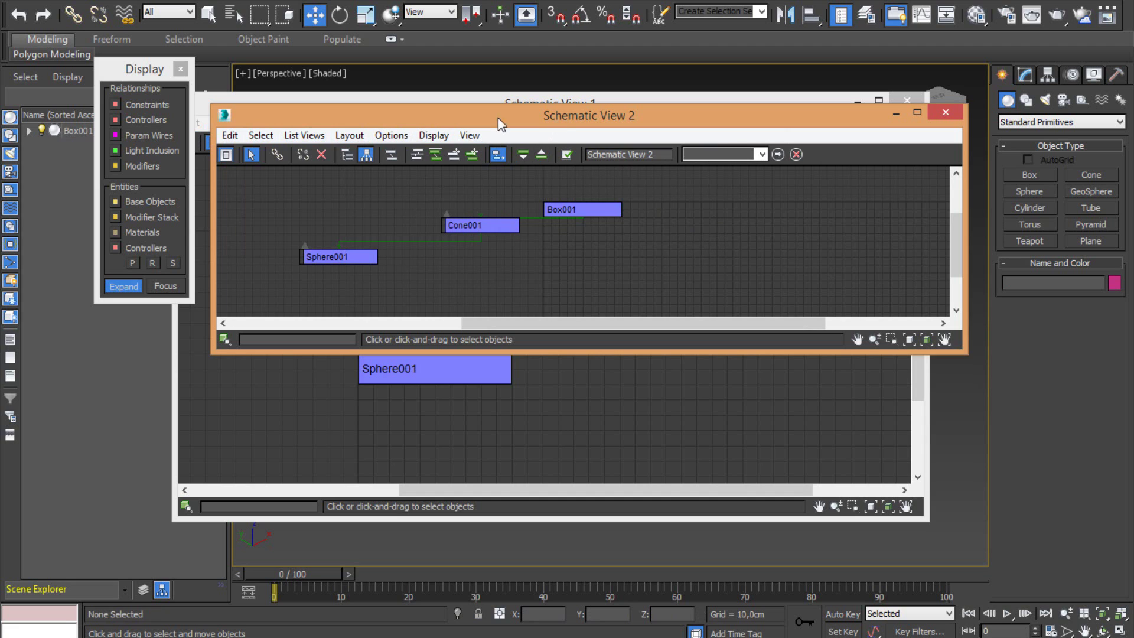
left_click(304, 135)
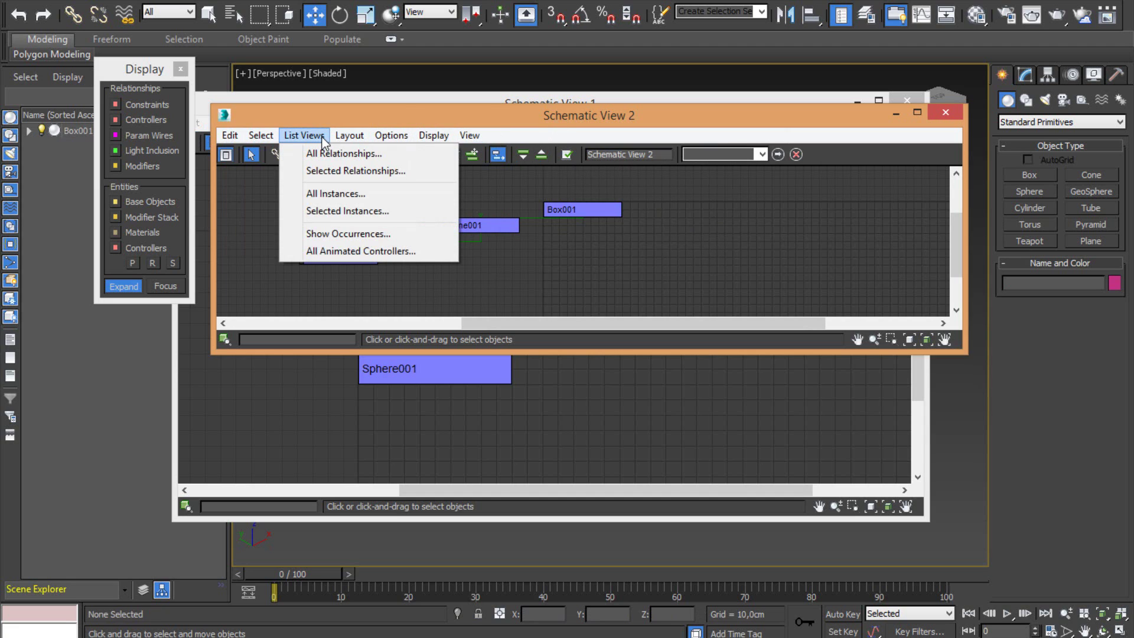
left_click(679, 242)
middle_click_drag(463, 206, 546, 223)
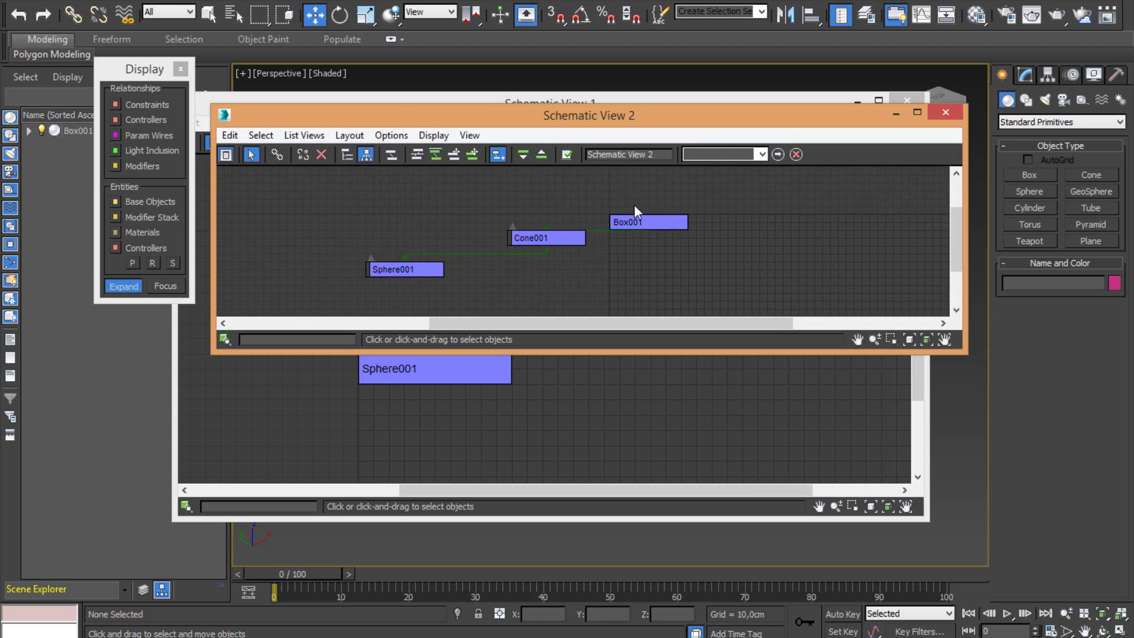
left_click(946, 114)
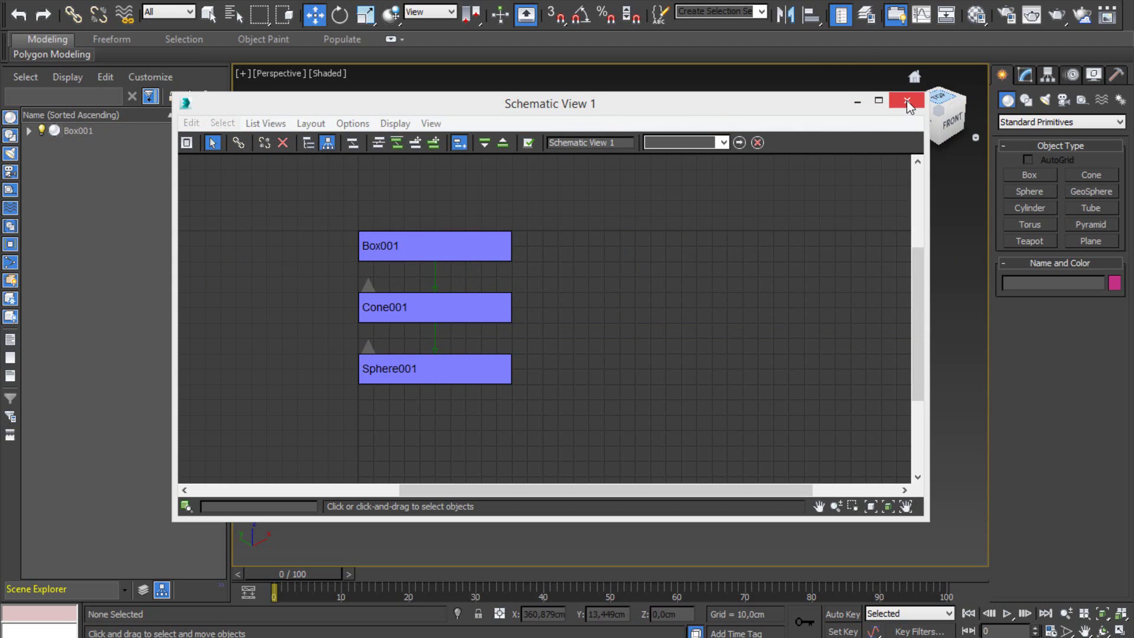
Close the remaining Schematic View and bring up the green box's Hierarchy pivot settings
left_click(906, 100)
left_click(507, 248)
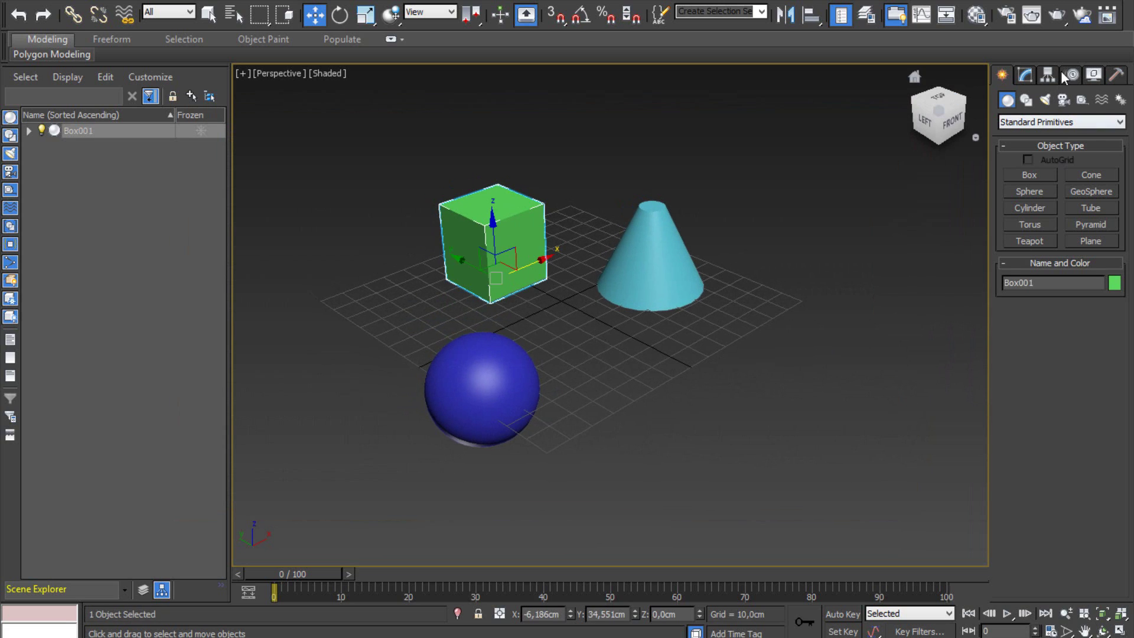
left_click(1046, 75)
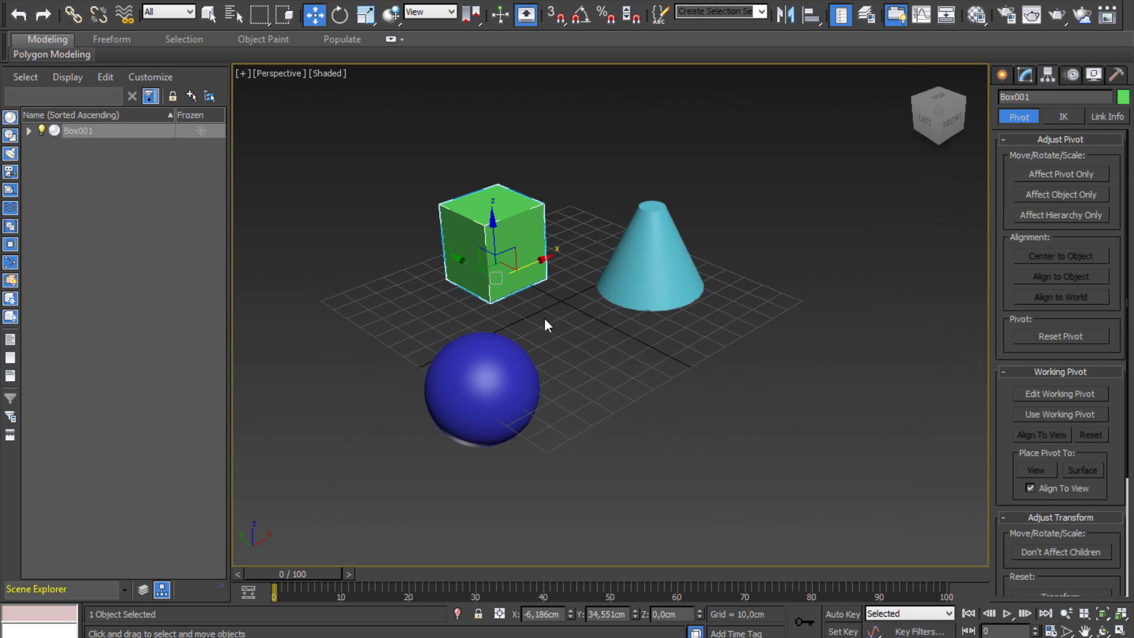
middle_click_drag(544, 317, 550, 357)
scroll(550, 358, "up", 2)
scroll(605, 370, "up", 1)
scroll(597, 354, "up", 1)
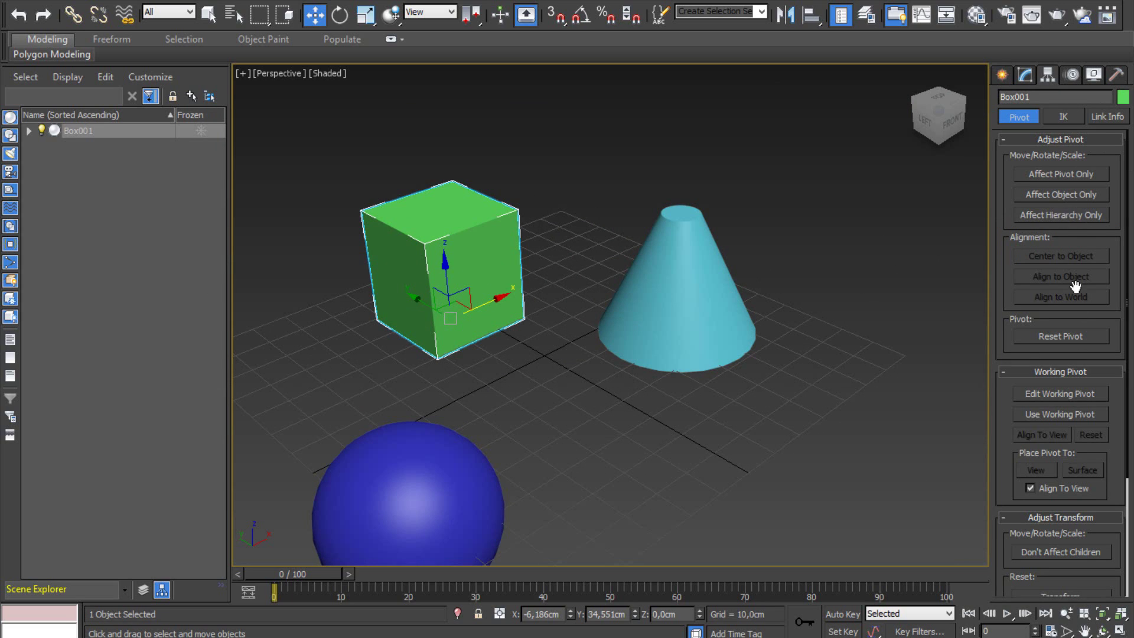
With Affect Pivot Only on, centre the green box's pivot on the object
left_click(1058, 175)
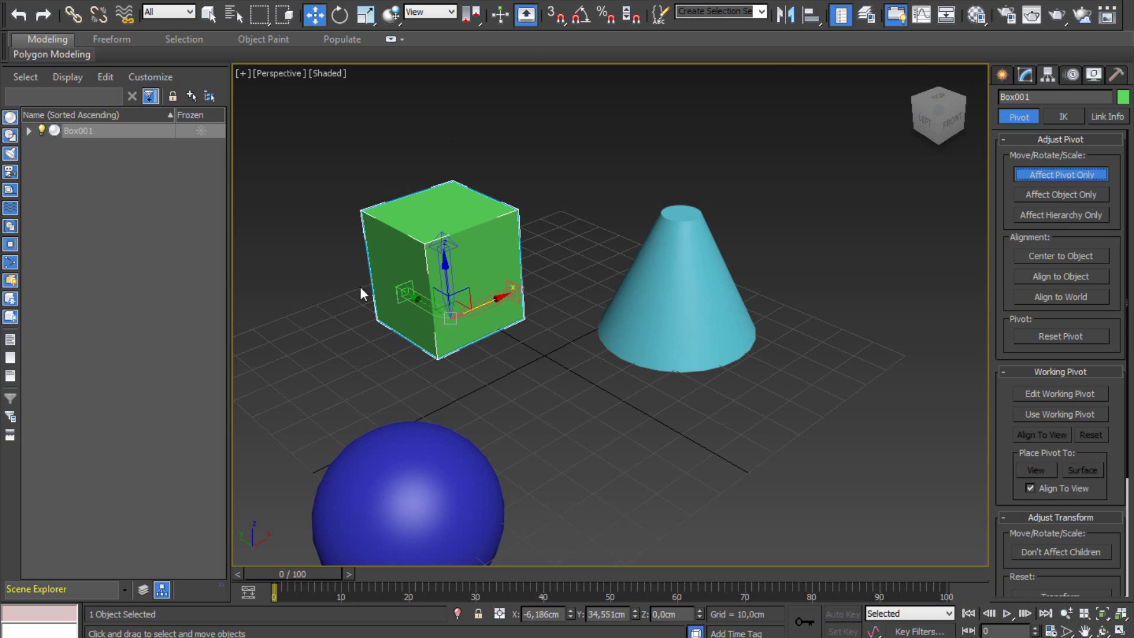
left_click_drag(448, 278, 437, 195)
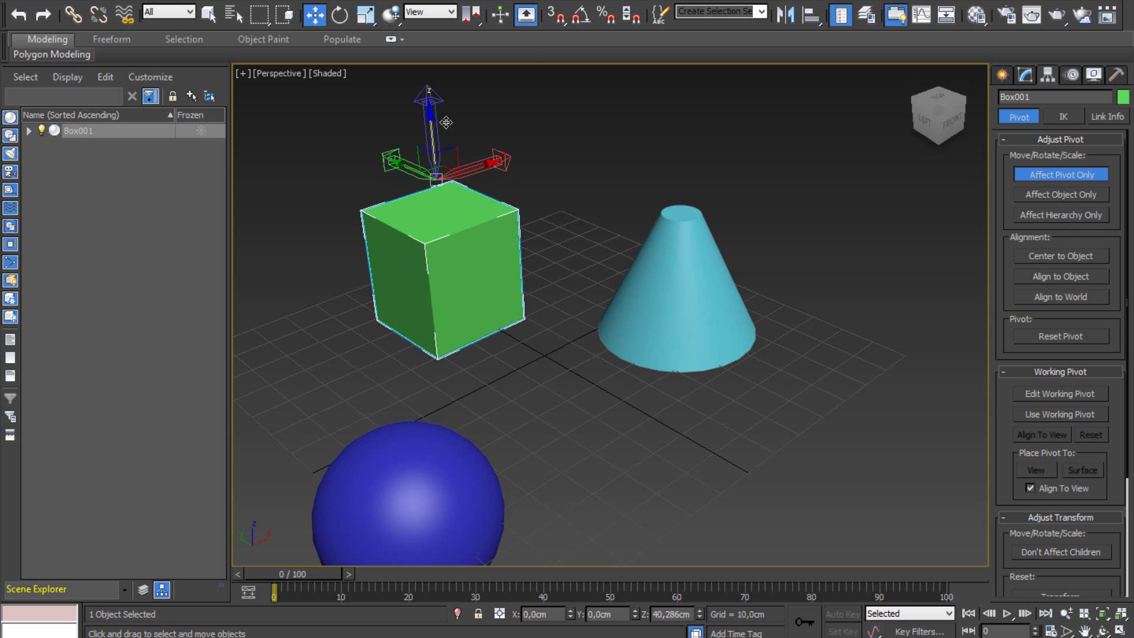
key("ctrl+z")
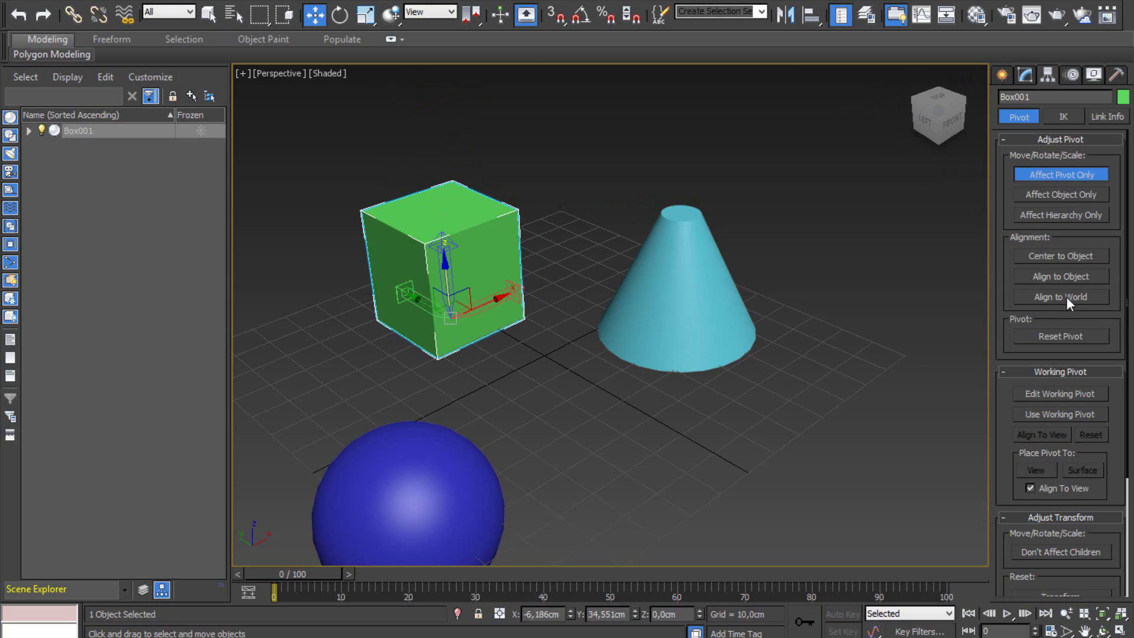
left_click(1065, 257)
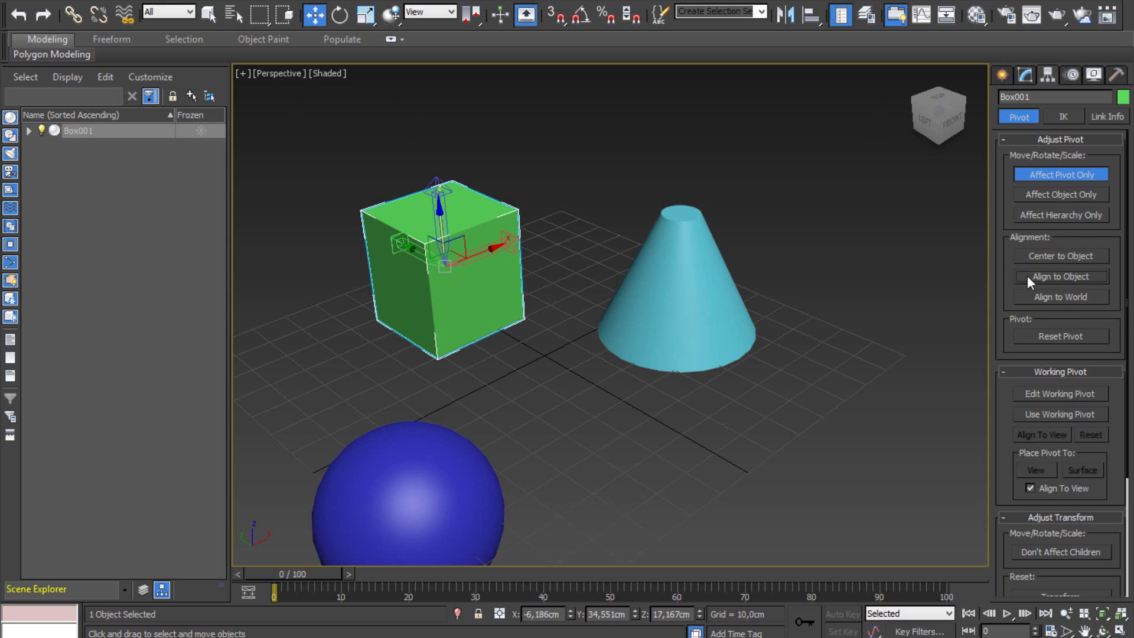
Turn off Affect Pivot Only and test-move the cyan cone to confirm the sphere follows
left_click(679, 284)
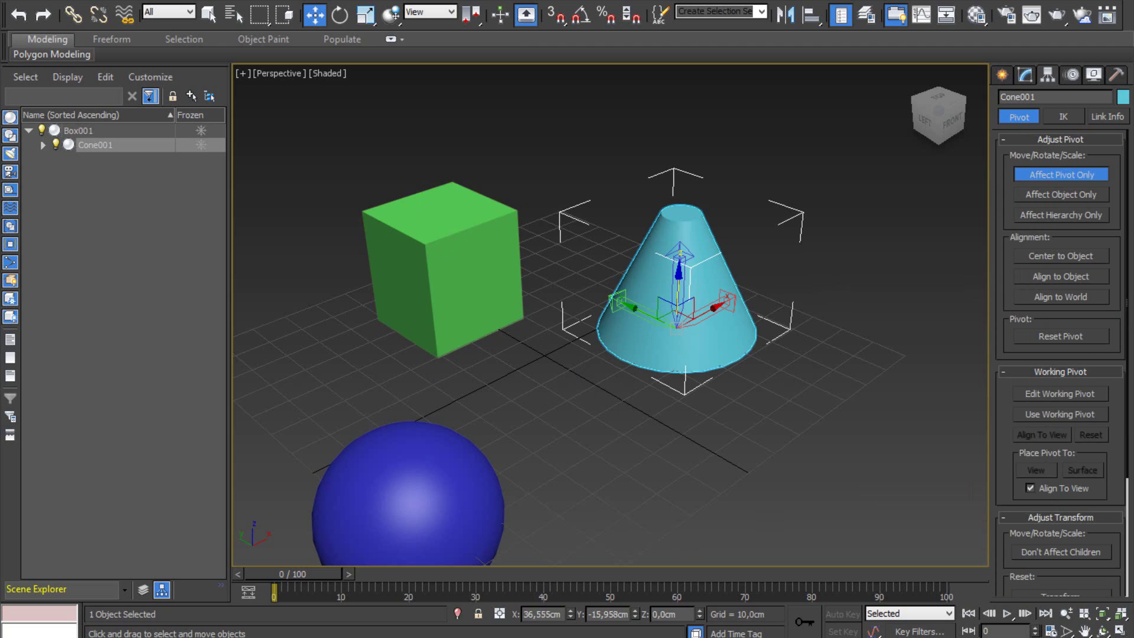
left_click(1061, 175)
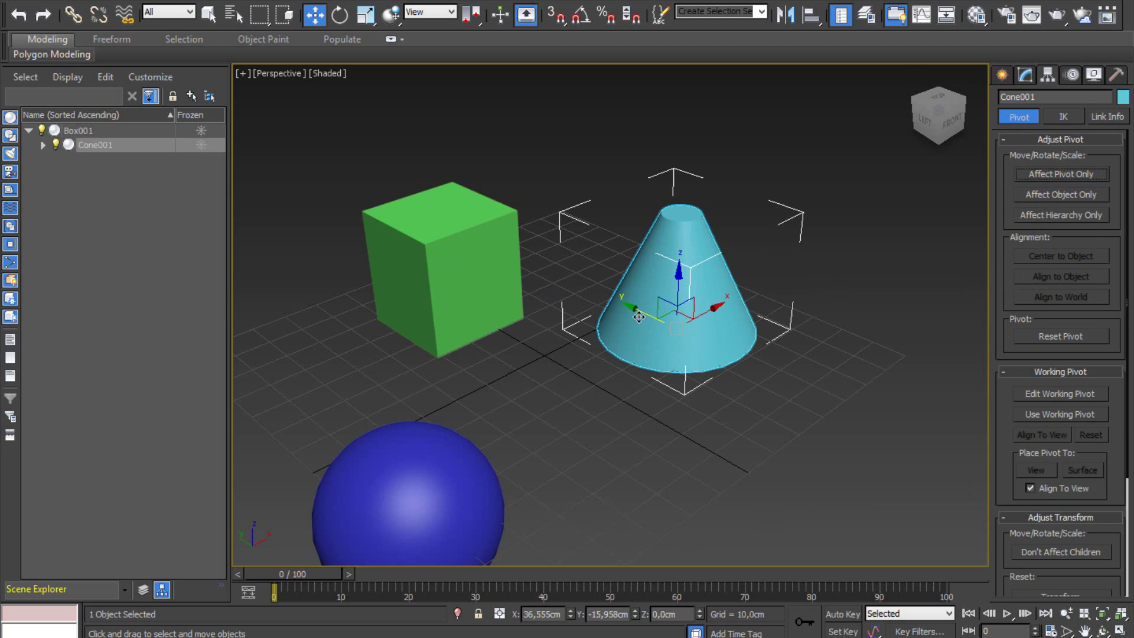
mouse_move(644, 324)
left_mouse_down()
mouse_move(598, 301)
mouse_move(643, 324)
left_mouse_up()
left_click(503, 255)
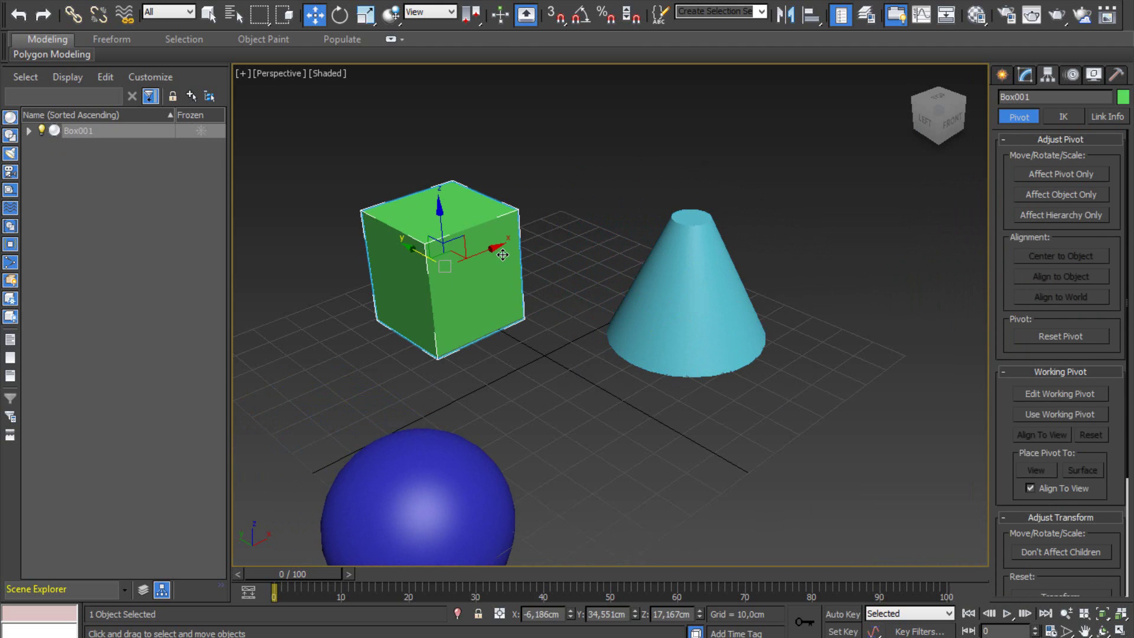
mouse_move(427, 265)
middle_mouse_down()
mouse_move(601, 356)
mouse_move(605, 377)
middle_mouse_up()
left_click(593, 311)
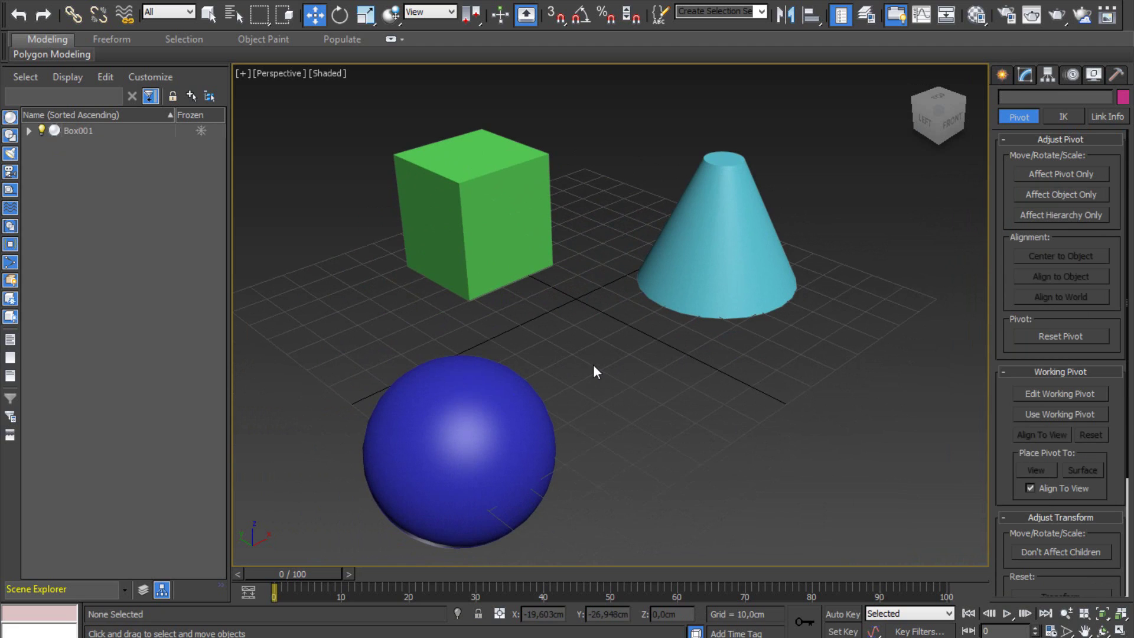
scroll(622, 355, "down", 5)
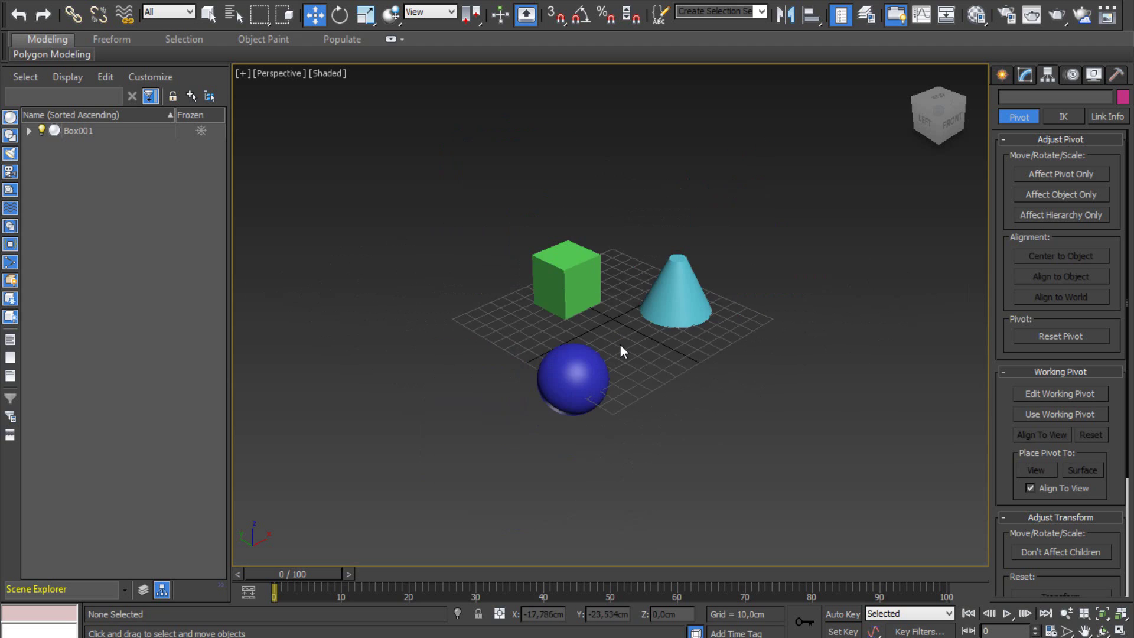
scroll(620, 351, "up", 3)
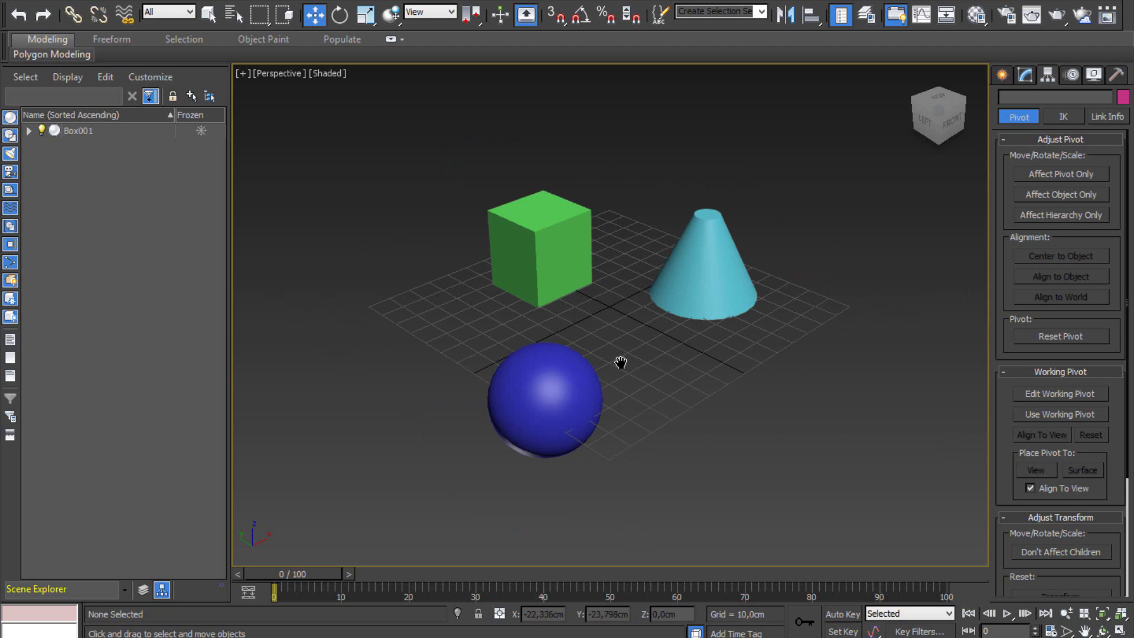
middle_click_drag(619, 344, 596, 356)
scroll(622, 317, "up", 3)
scroll(630, 318, "down", 3)
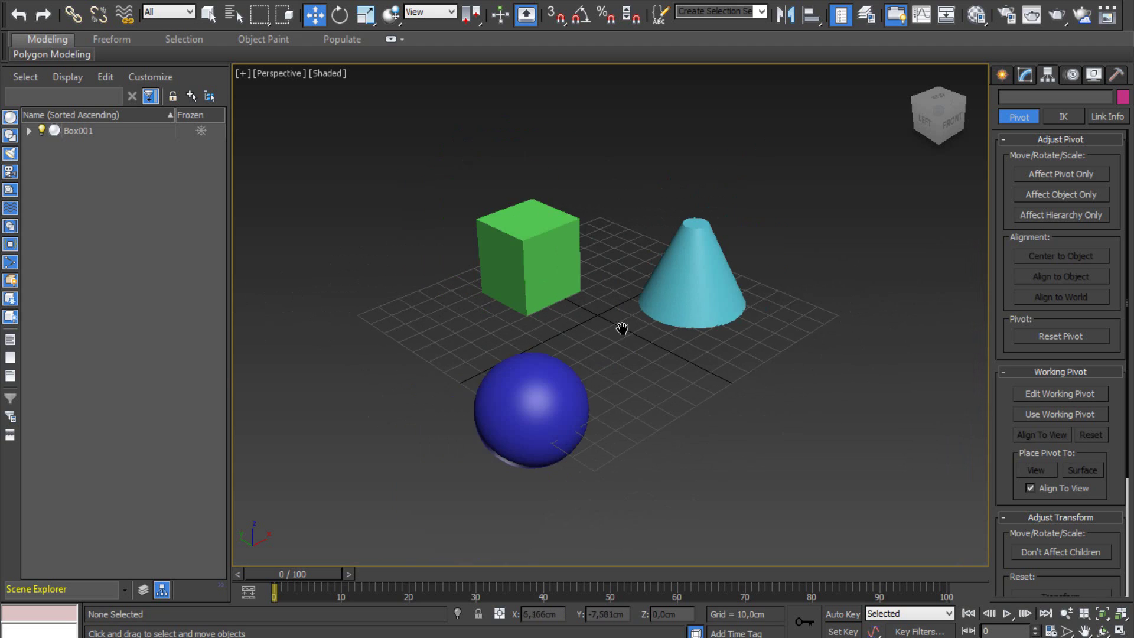
scroll(620, 329, "up", 1)
scroll(565, 286, "up", 2)
scroll(605, 349, "up", 2)
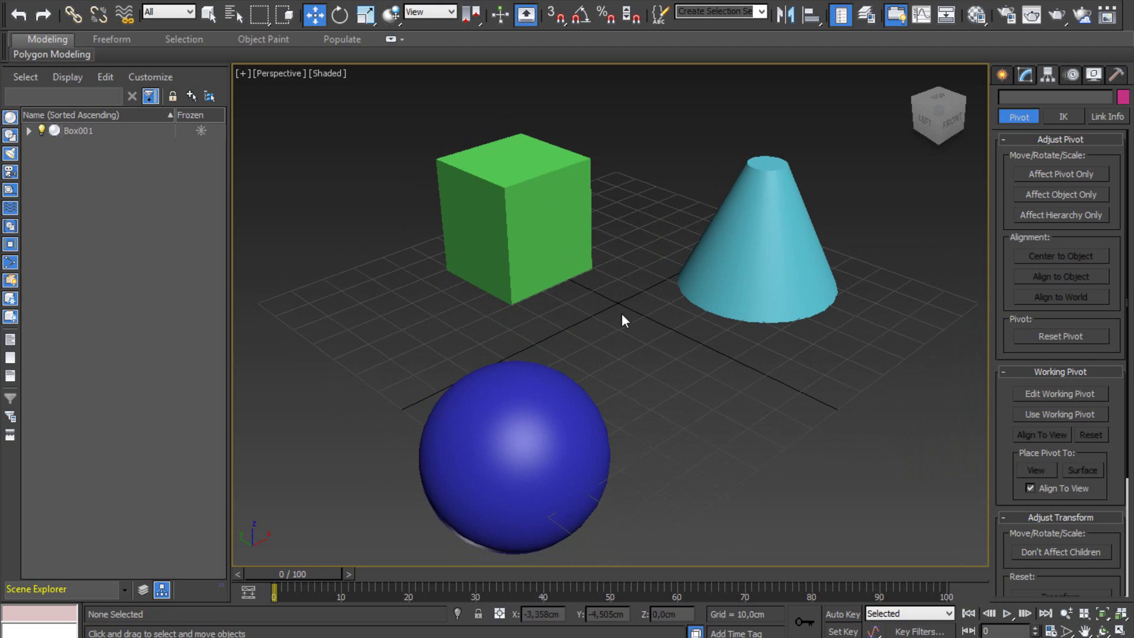
middle_click_drag(622, 319, 615, 322)
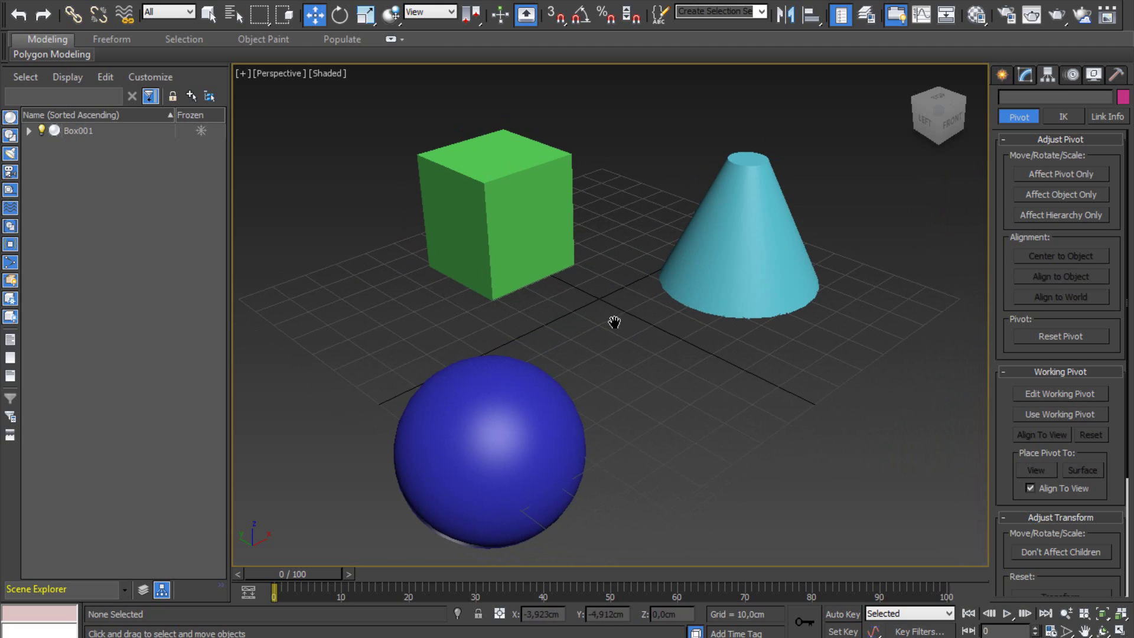
left_click(1102, 631)
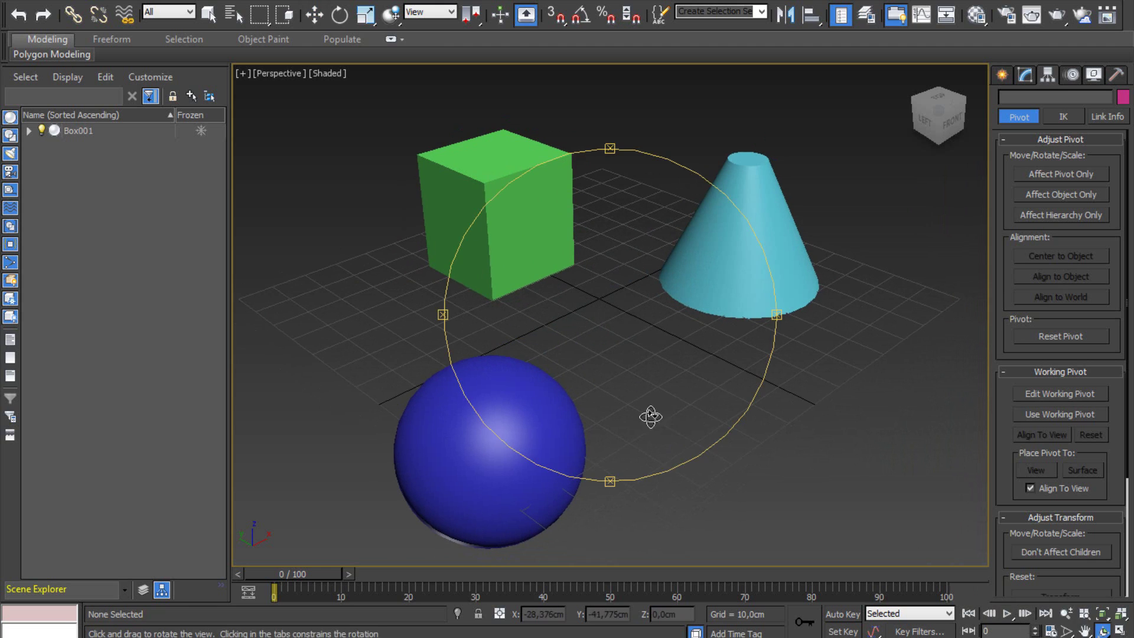
mouse_move(650, 413)
left_mouse_down()
mouse_move(600, 378)
mouse_move(676, 449)
mouse_move(606, 428)
mouse_move(632, 331)
mouse_move(661, 331)
left_mouse_up()
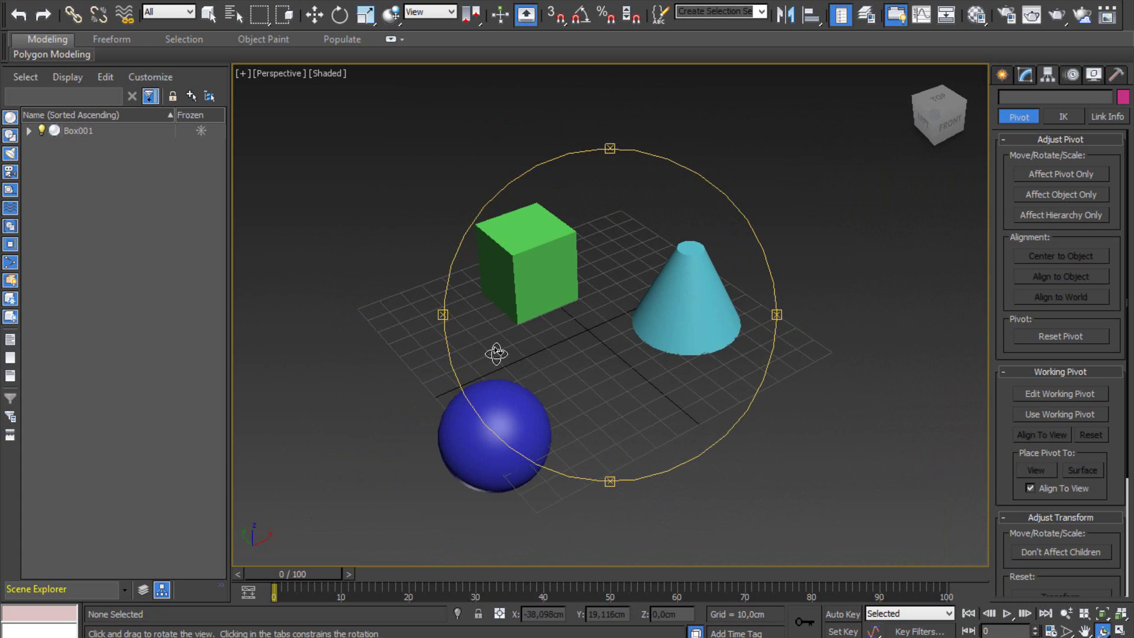
scroll(588, 387, "up", 3)
mouse_move(587, 388)
middle_mouse_down()
mouse_move(640, 367)
mouse_move(605, 364)
middle_mouse_up()
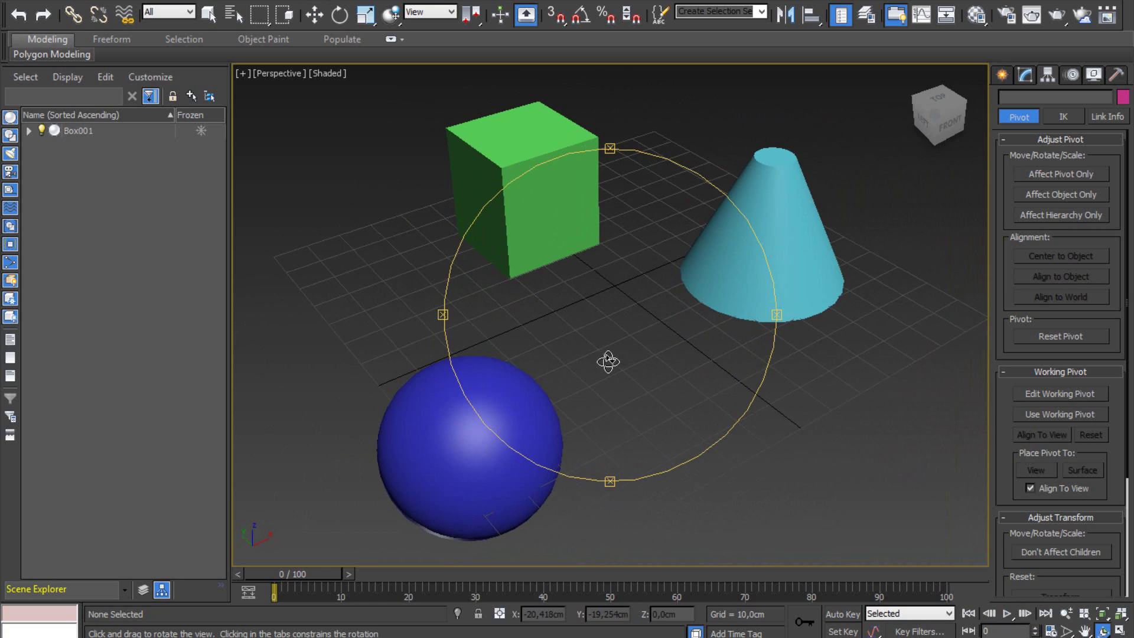